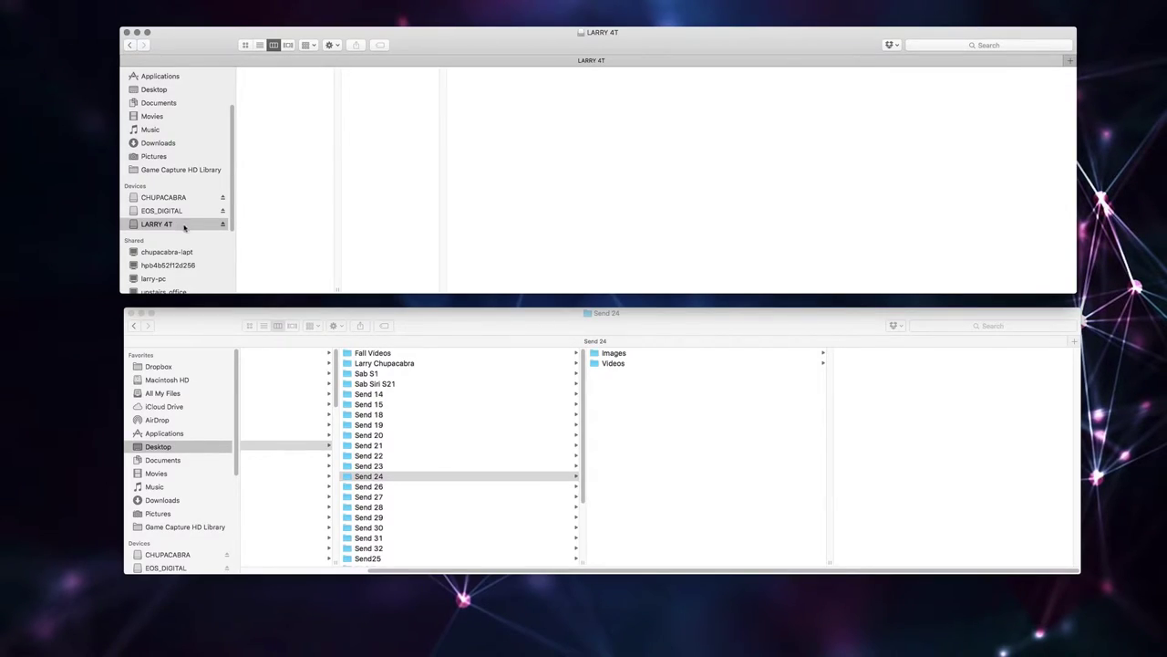
# - Preview each of the four pictures in the Images folder inside Send 24
pyautogui.click(648, 364)
pyautogui.click(647, 364)
pyautogui.click(650, 354)
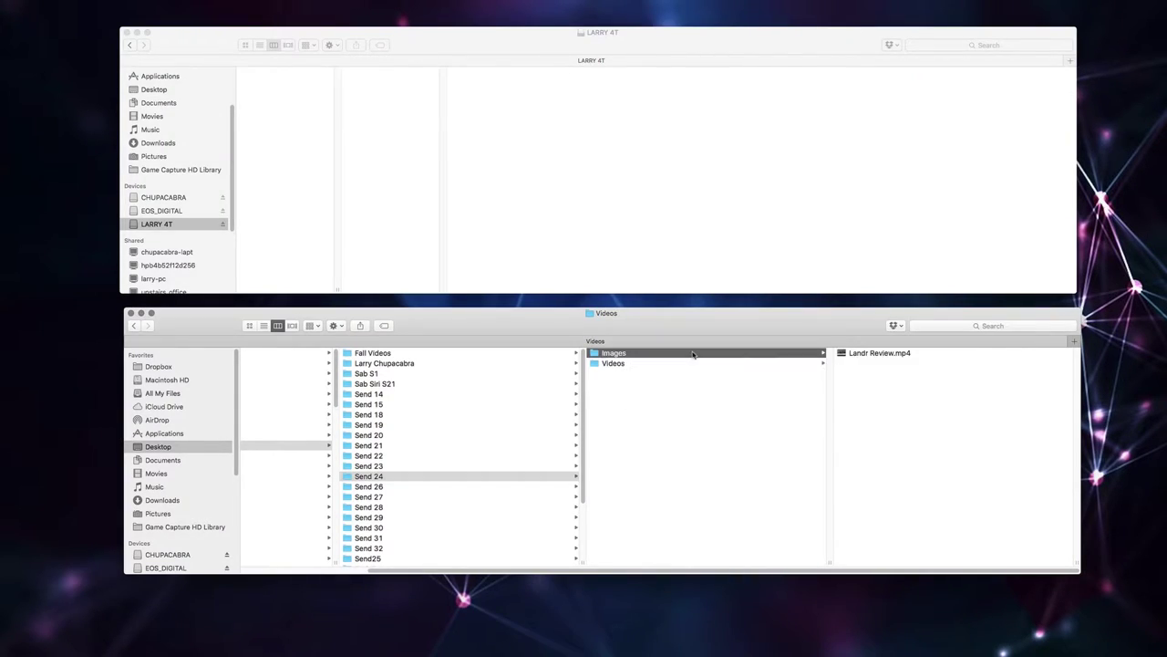
pyautogui.click(848, 356)
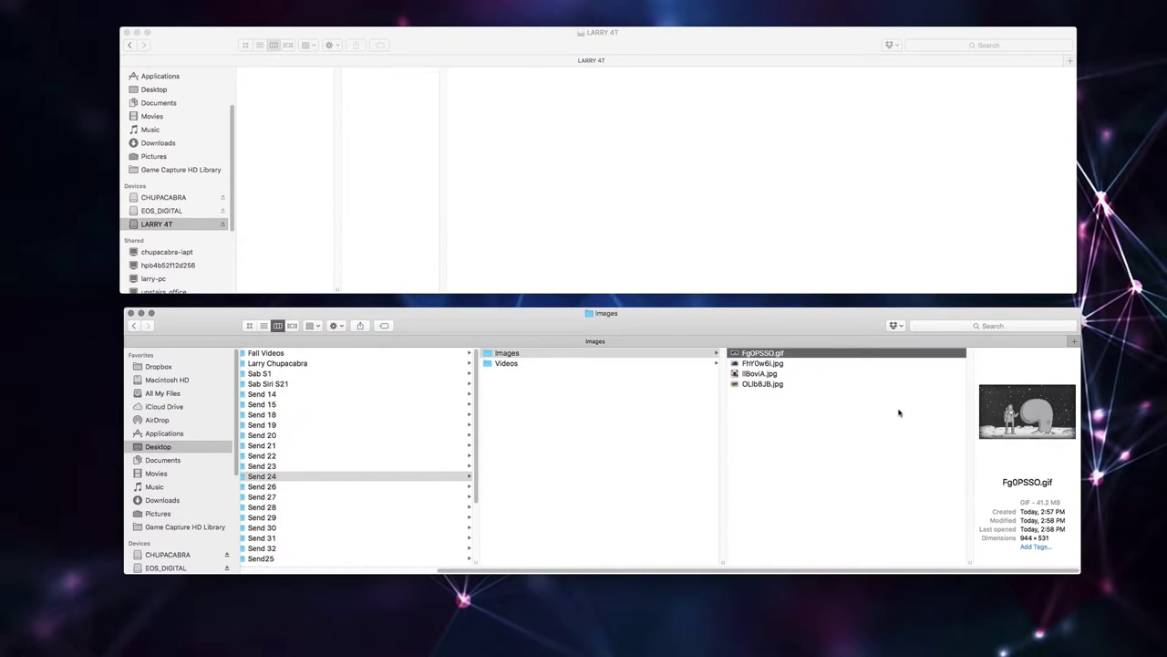
pyautogui.press('space')
pyautogui.moveTo(874, 52); pyautogui.dragTo(862, 180)
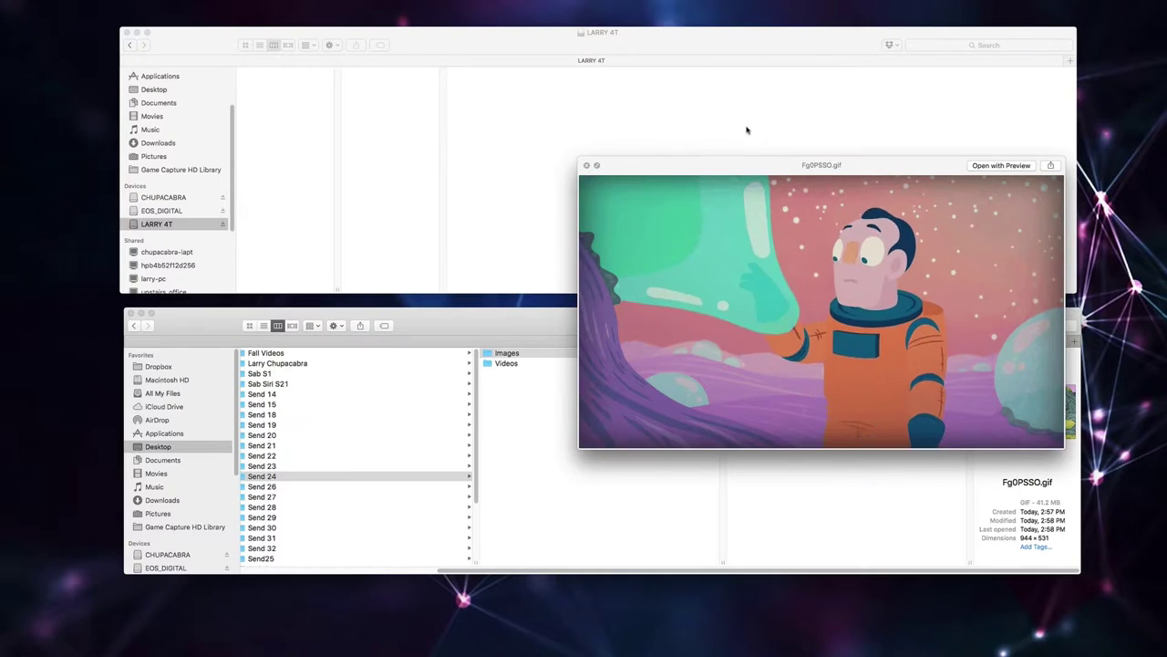
pyautogui.press('Down')
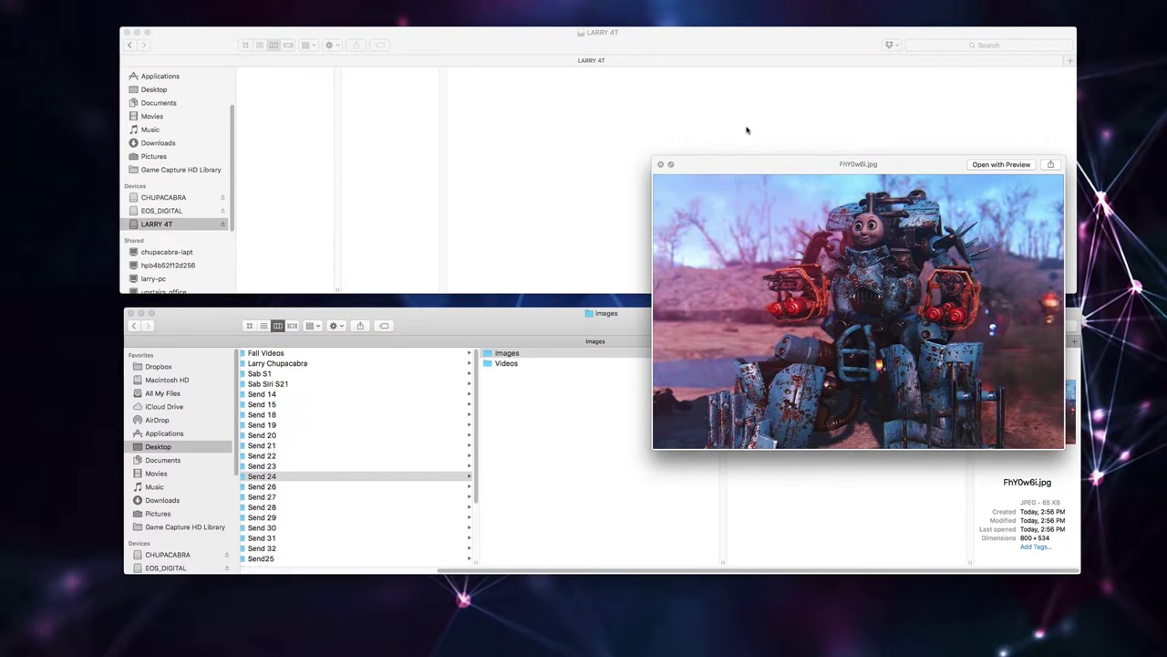
pyautogui.press('Down')
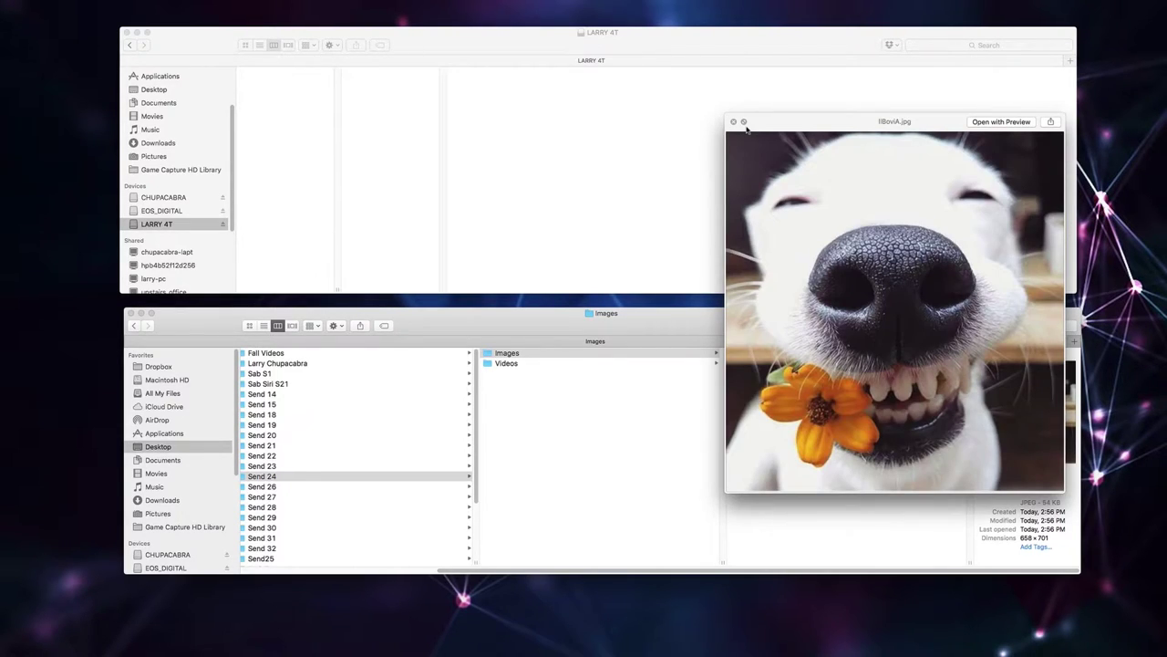
pyautogui.press('Down')
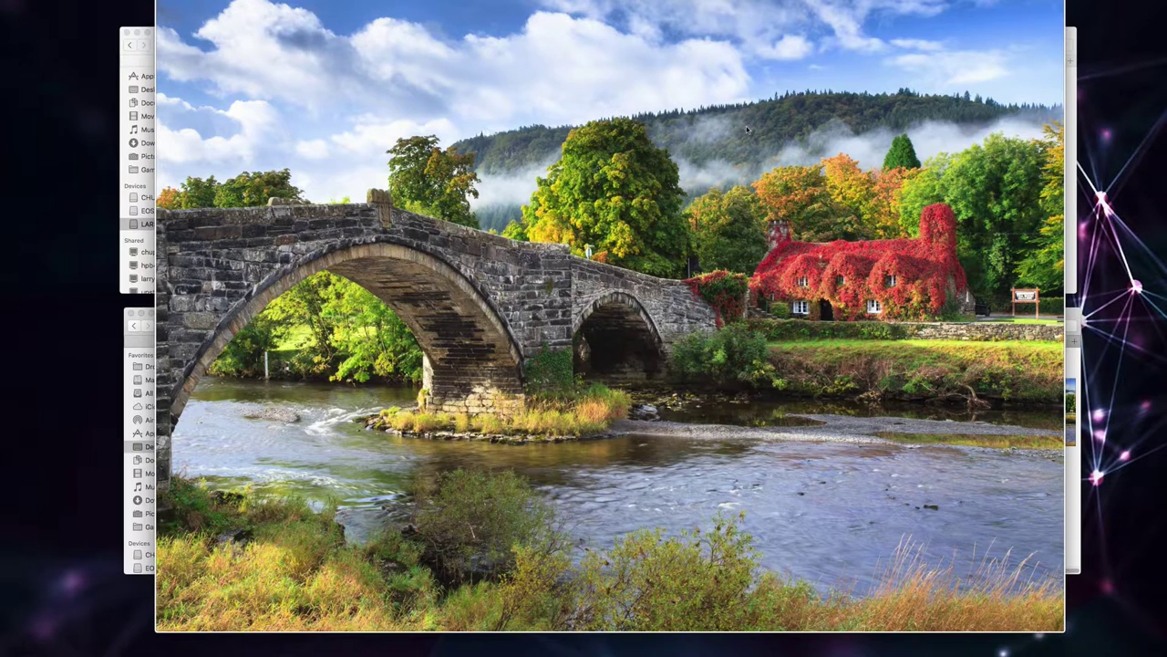
# - Preview Landr Review.mp4 in the Videos folder of Send 24 and skim through its playback
pyautogui.press('Left')
pyautogui.press('Down')
pyautogui.press('Right')
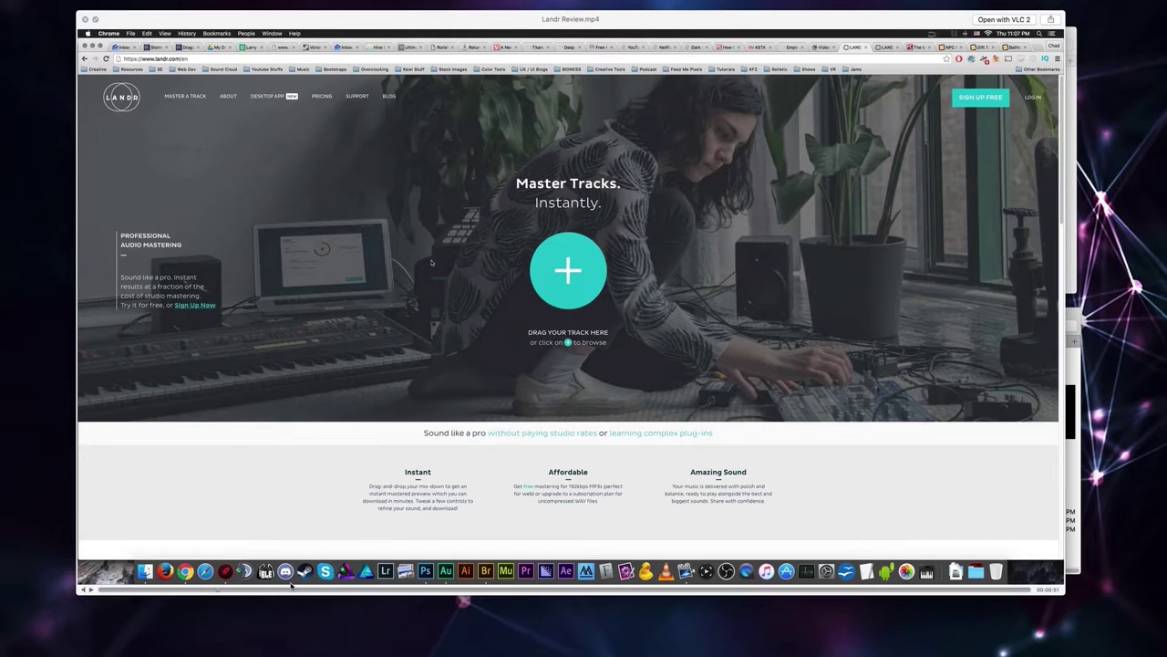
pyautogui.click(412, 590)
pyautogui.click(487, 591)
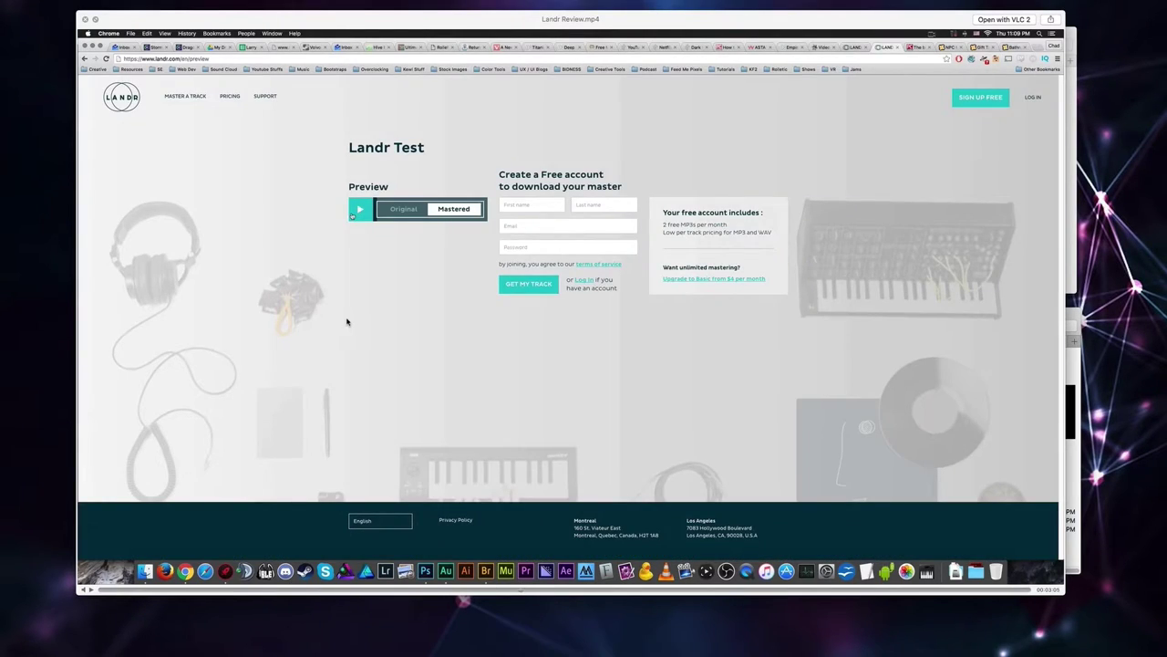
pyautogui.press('space')
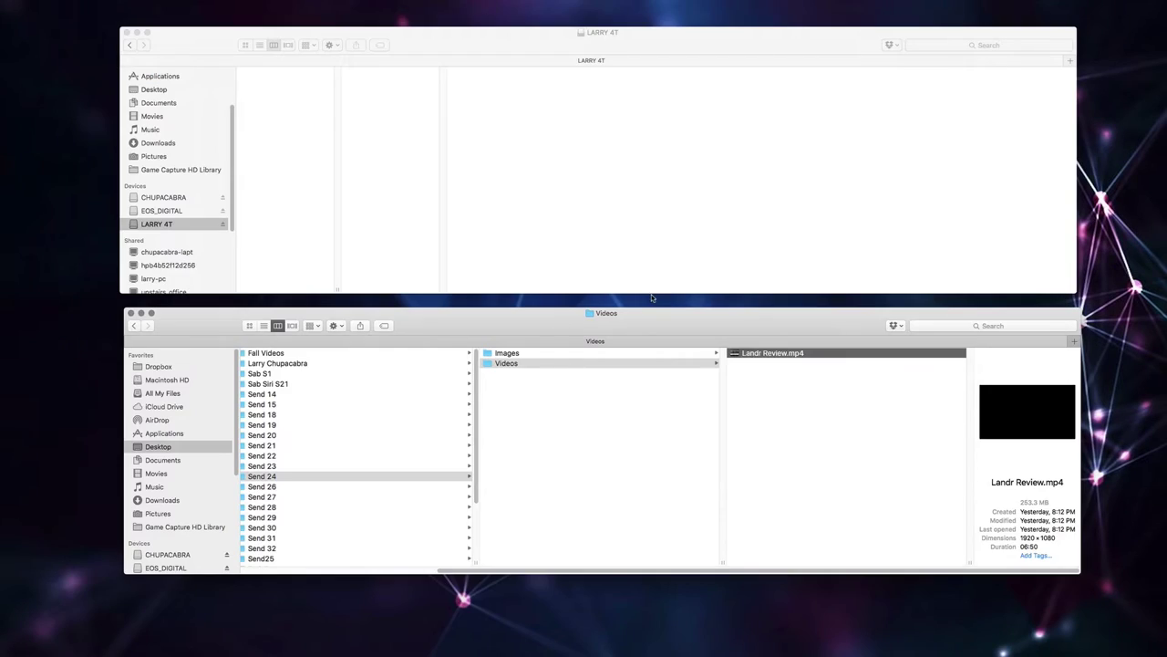
# - Copy the Images and Videos folders from Send 24 to the LARRY 4T drive
pyautogui.moveTo(657, 422); pyautogui.dragTo(644, 342)
pyautogui.moveTo(507, 354); pyautogui.dragTo(273, 146)
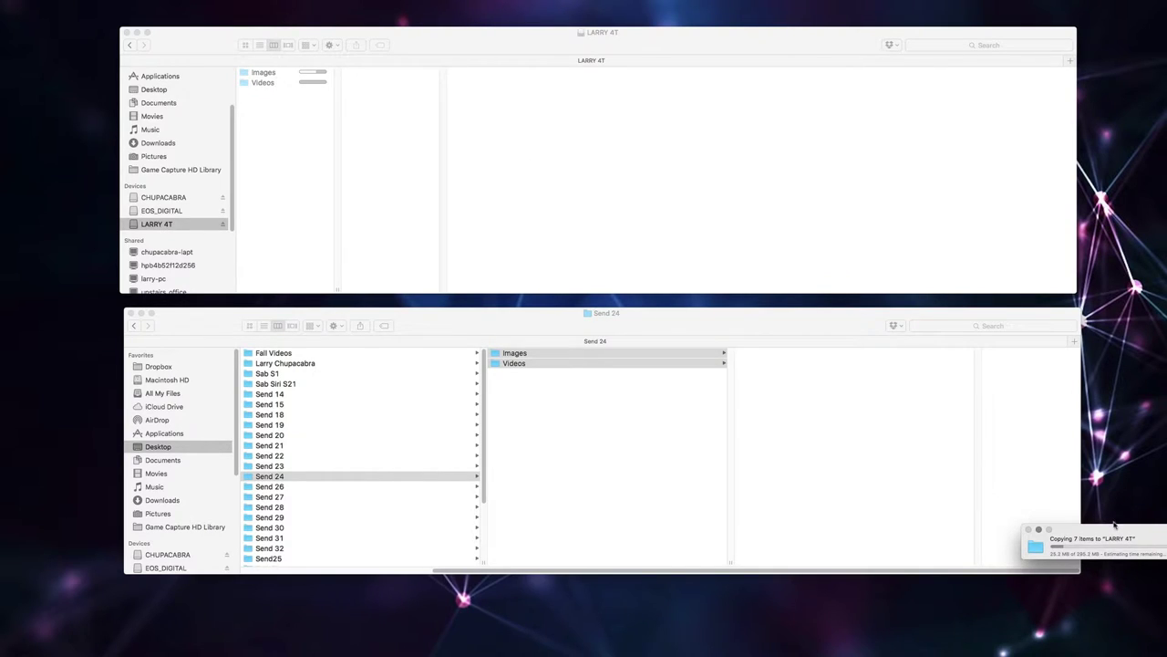
pyautogui.moveTo(1110, 536); pyautogui.dragTo(736, 206)
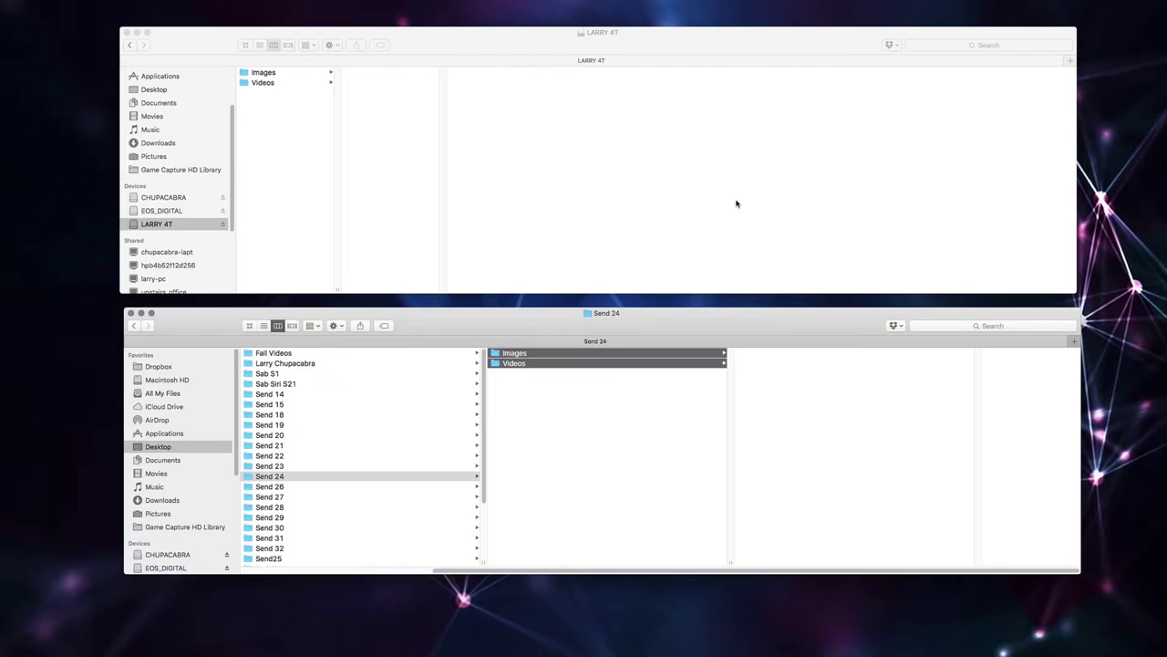
# - Preview the copied Landr Review.mp4 in the Videos folder on the LARRY 4T drive
pyautogui.click(323, 169)
pyautogui.click(269, 82)
pyautogui.click(385, 72)
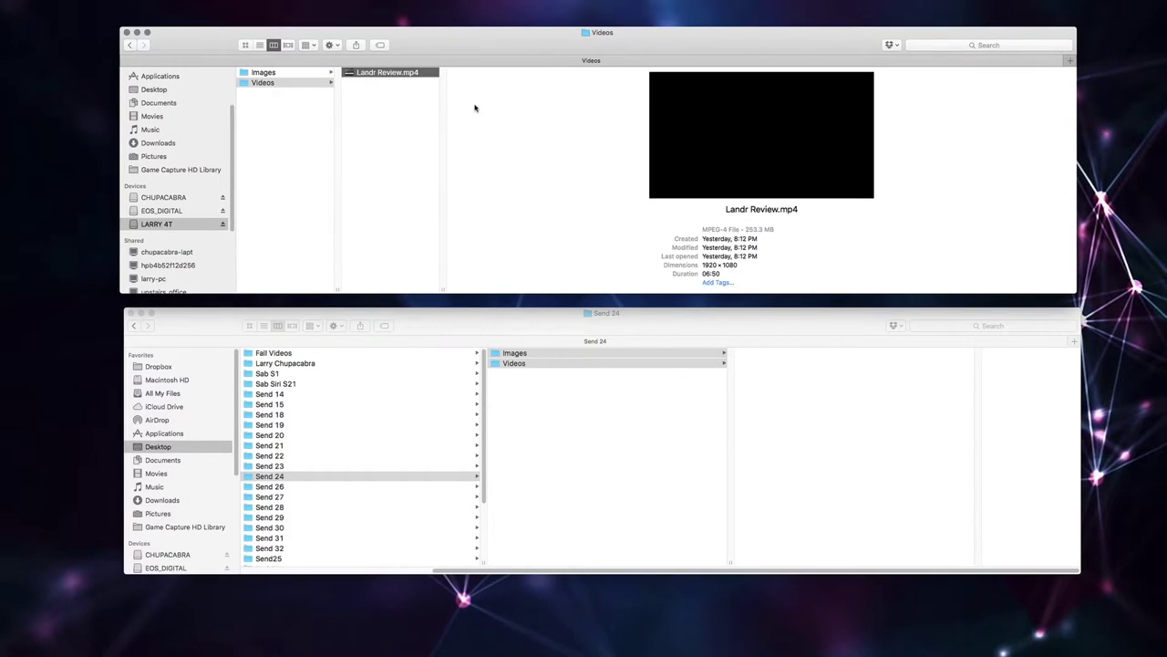
pyautogui.press('space')
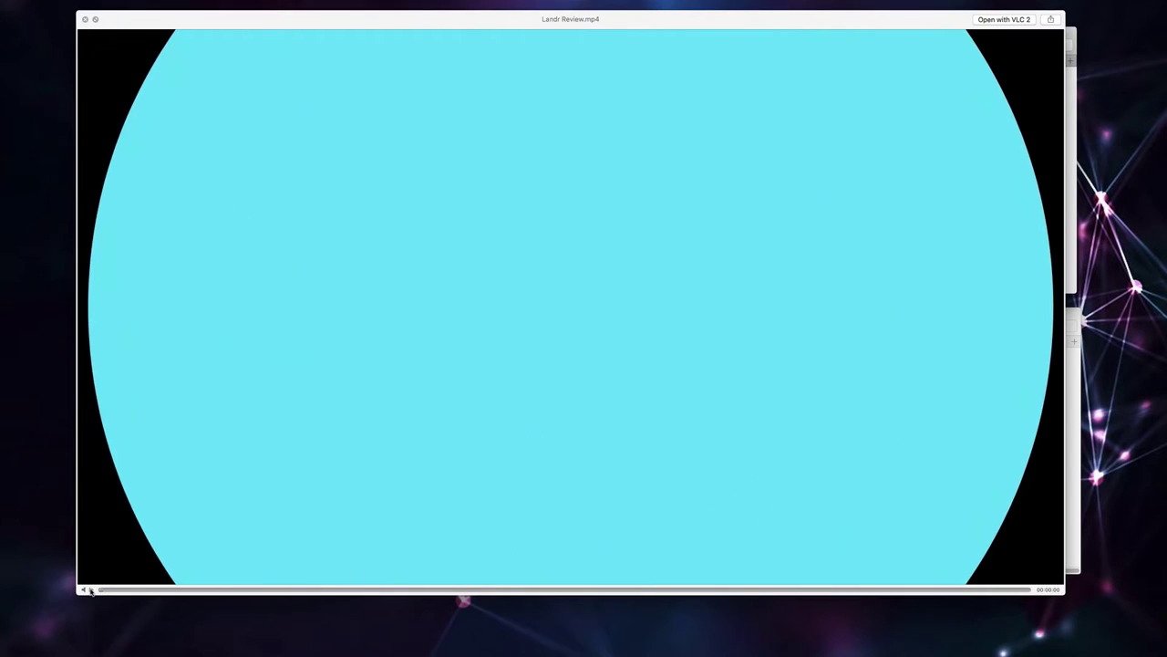
pyautogui.press('space')
# - Check the copied pictures in the Images folder on LARRY 4T and return to its Videos folder
pyautogui.click(305, 73)
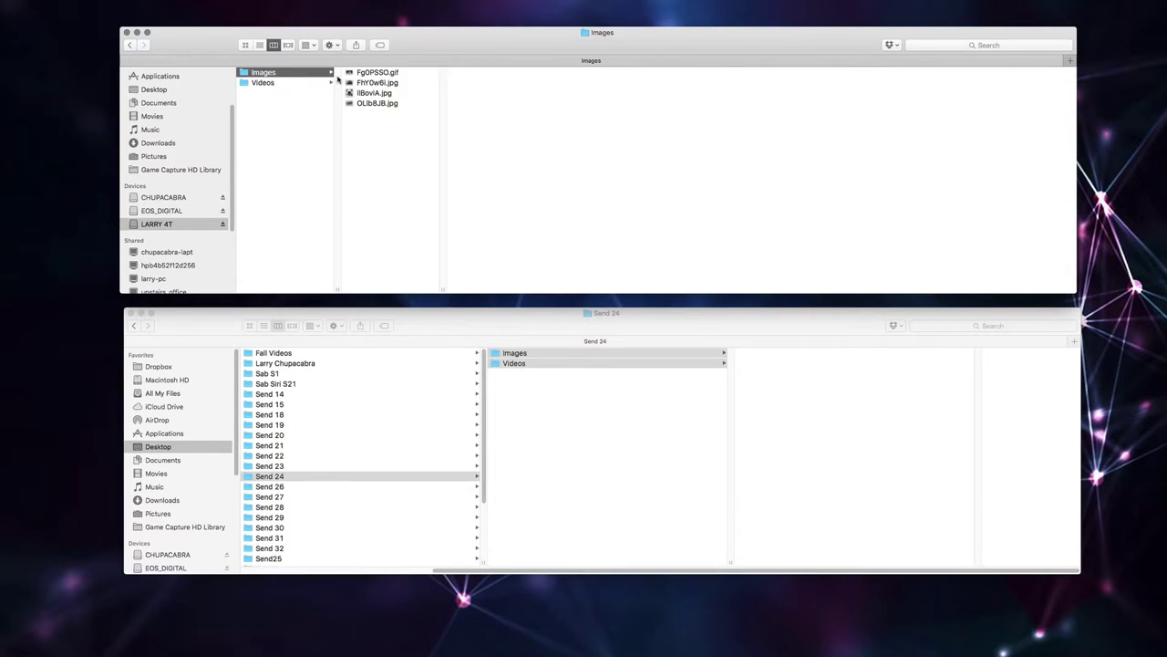
pyautogui.click(392, 73)
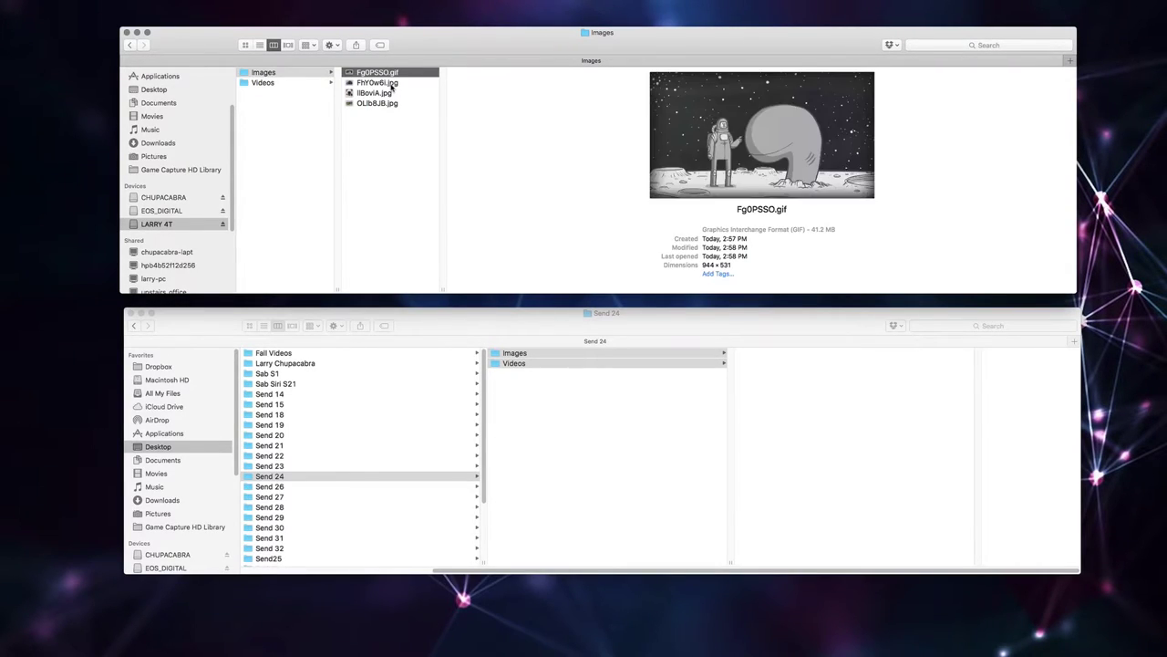
pyautogui.click(393, 83)
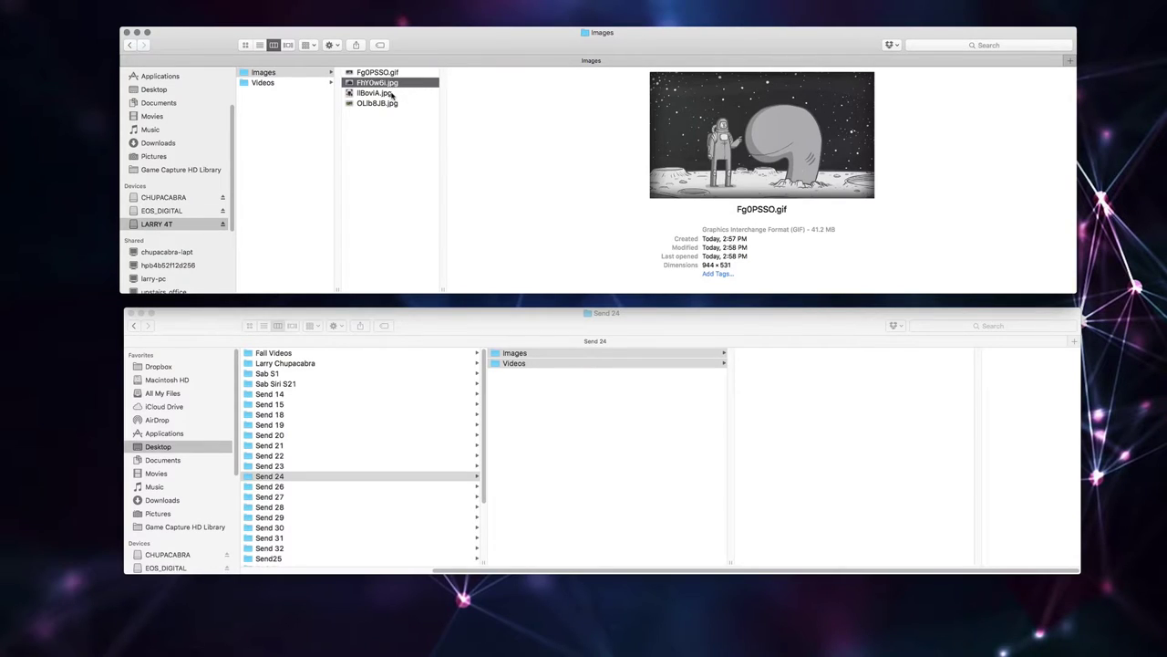
pyautogui.click(271, 82)
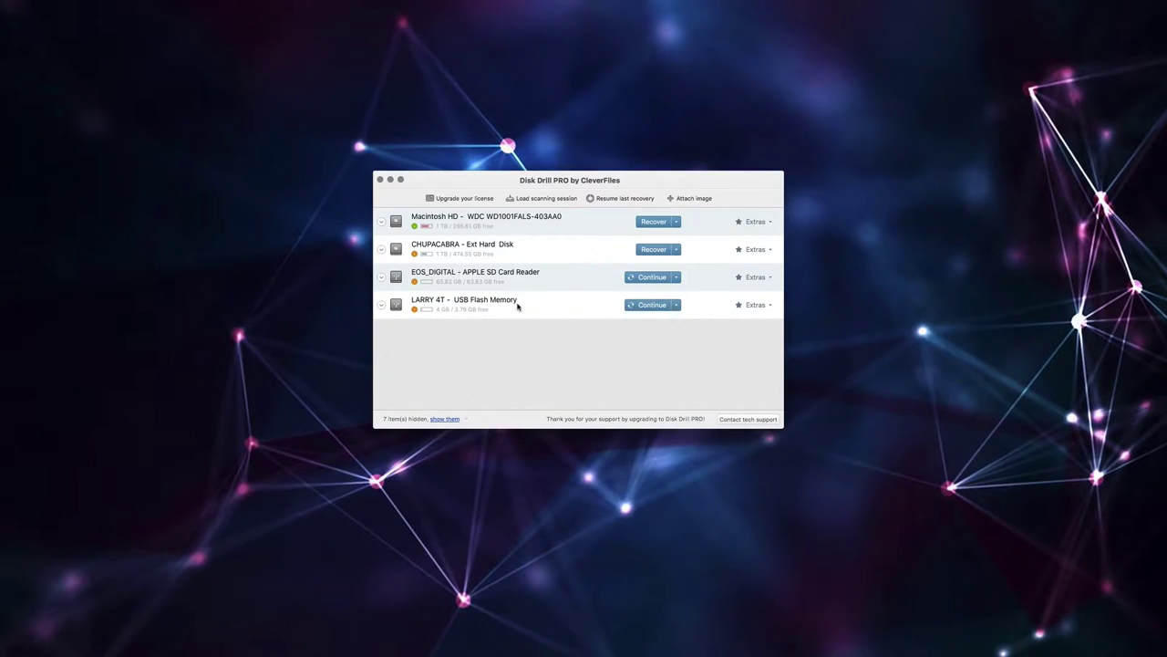
# - In Disk Drill, view the LARRY 4T flash drive's partitions and the device information of LARRY 4T and Macintosh HD
pyautogui.click(557, 307)
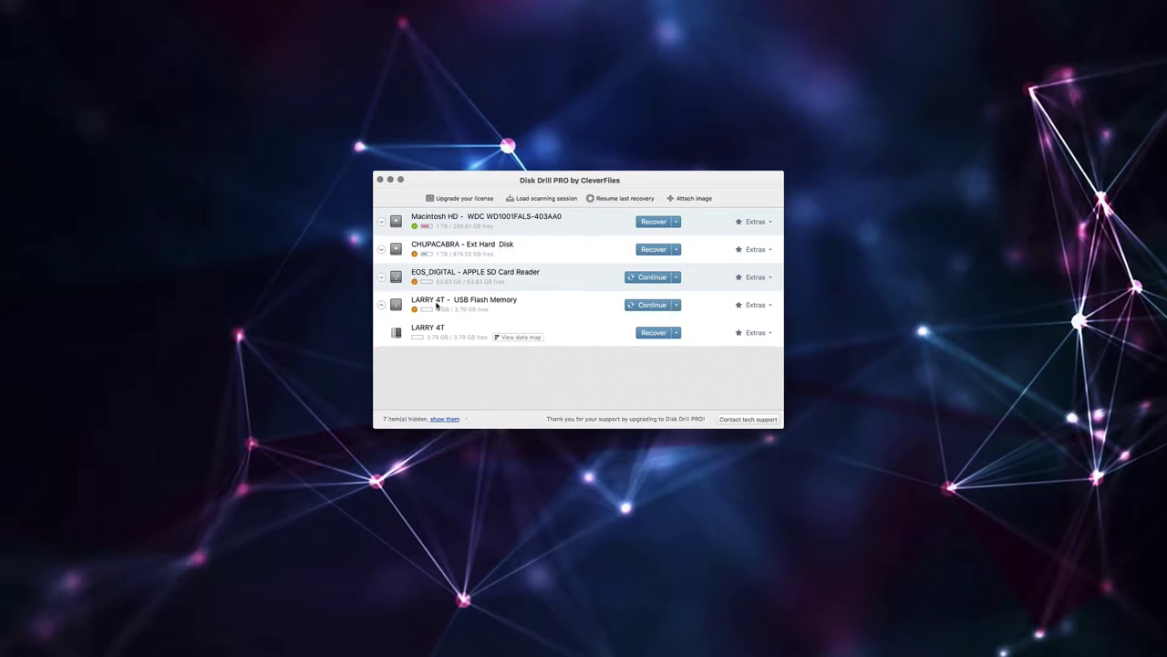
pyautogui.click(512, 310)
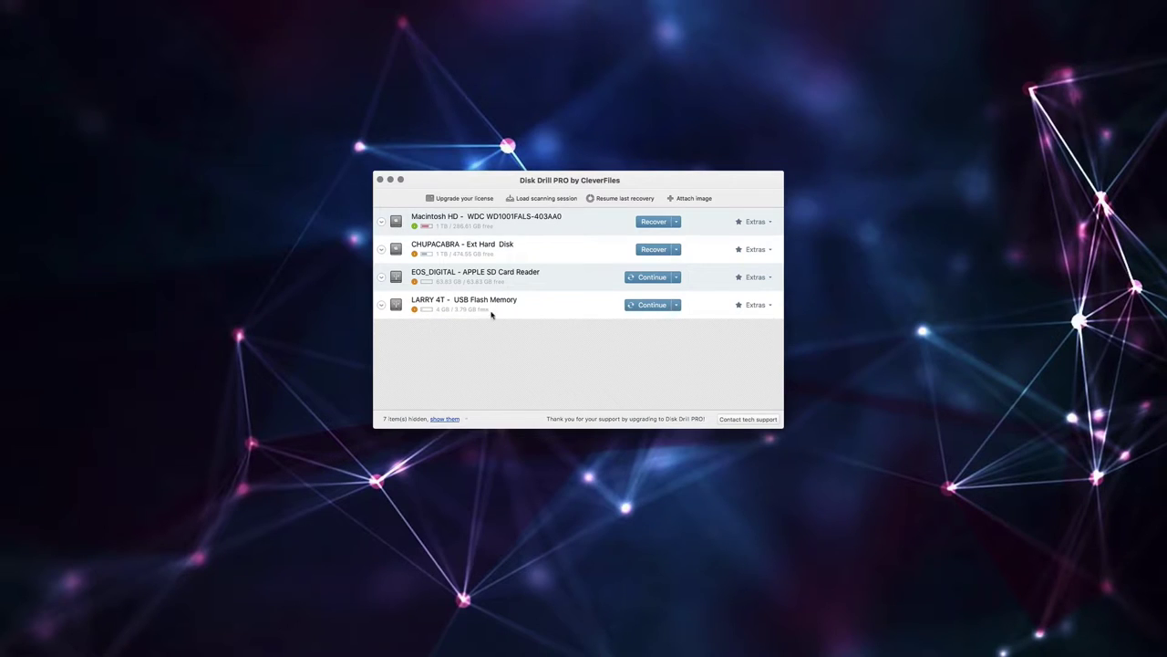
pyautogui.click(414, 310)
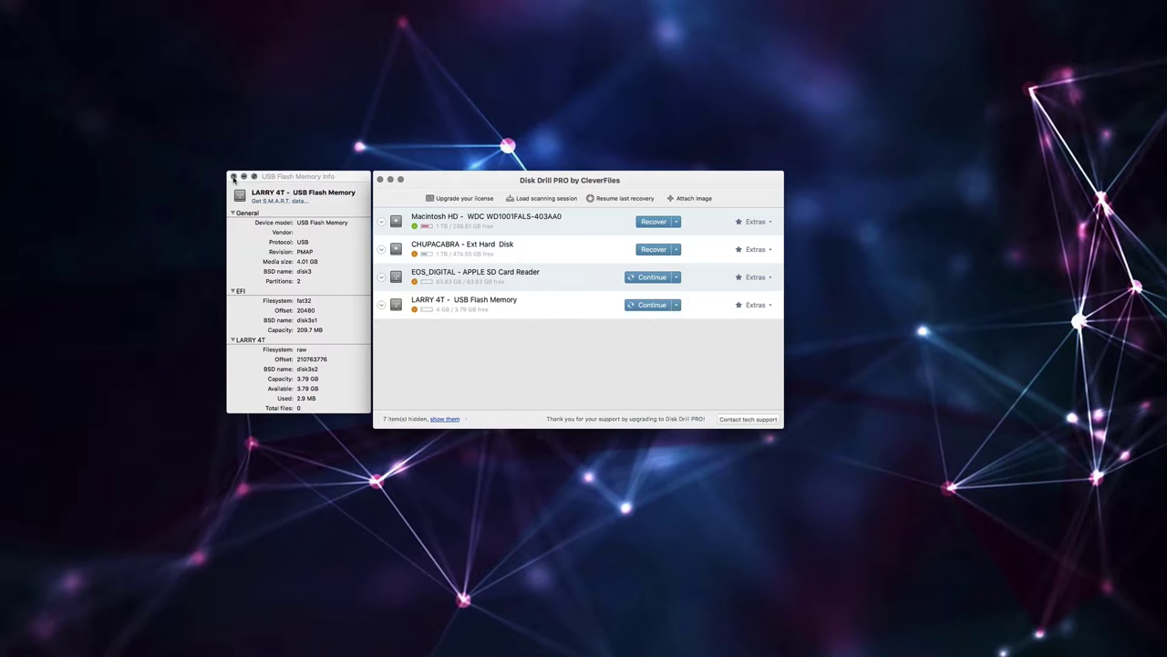
pyautogui.click(301, 304)
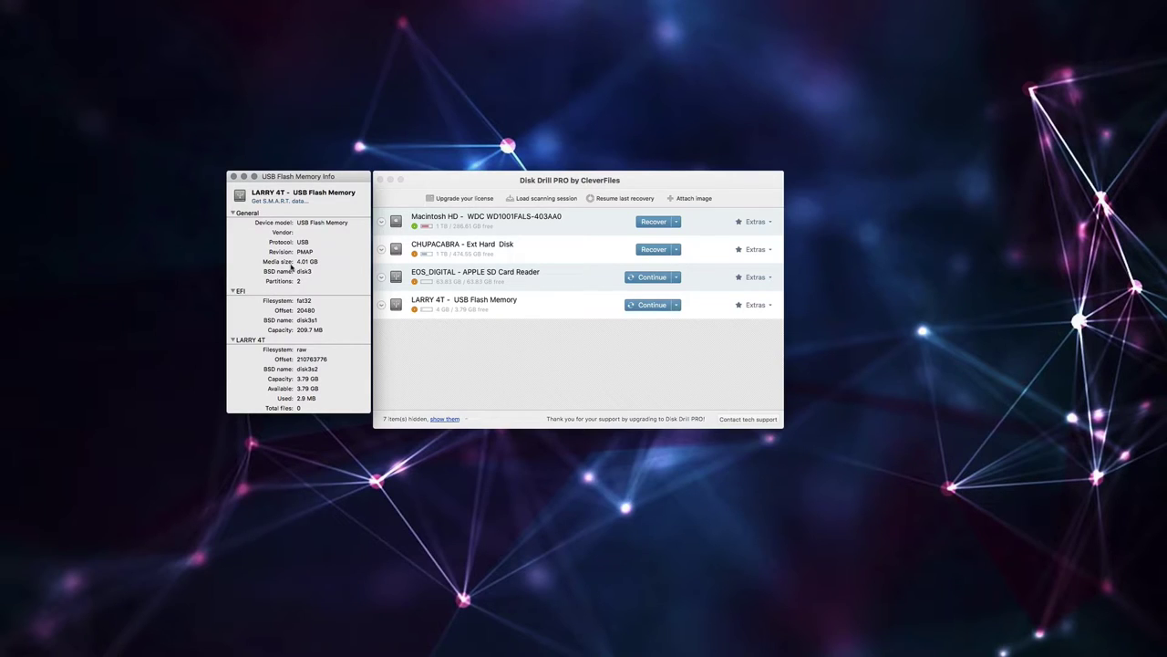
pyautogui.click(231, 175)
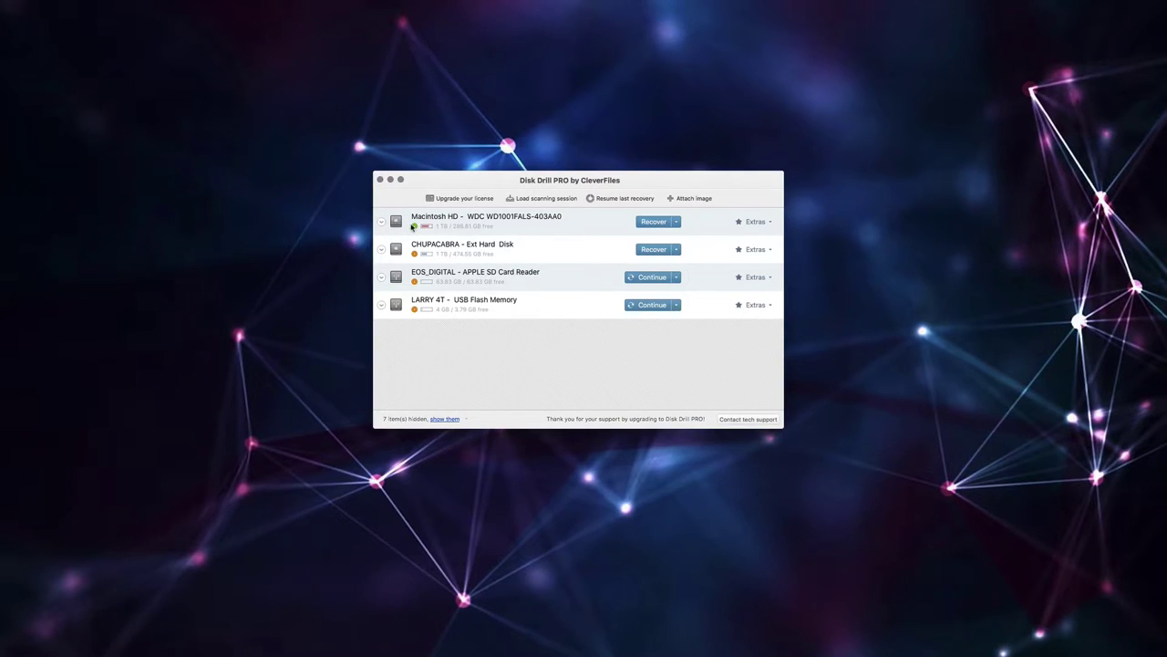
pyautogui.click(415, 228)
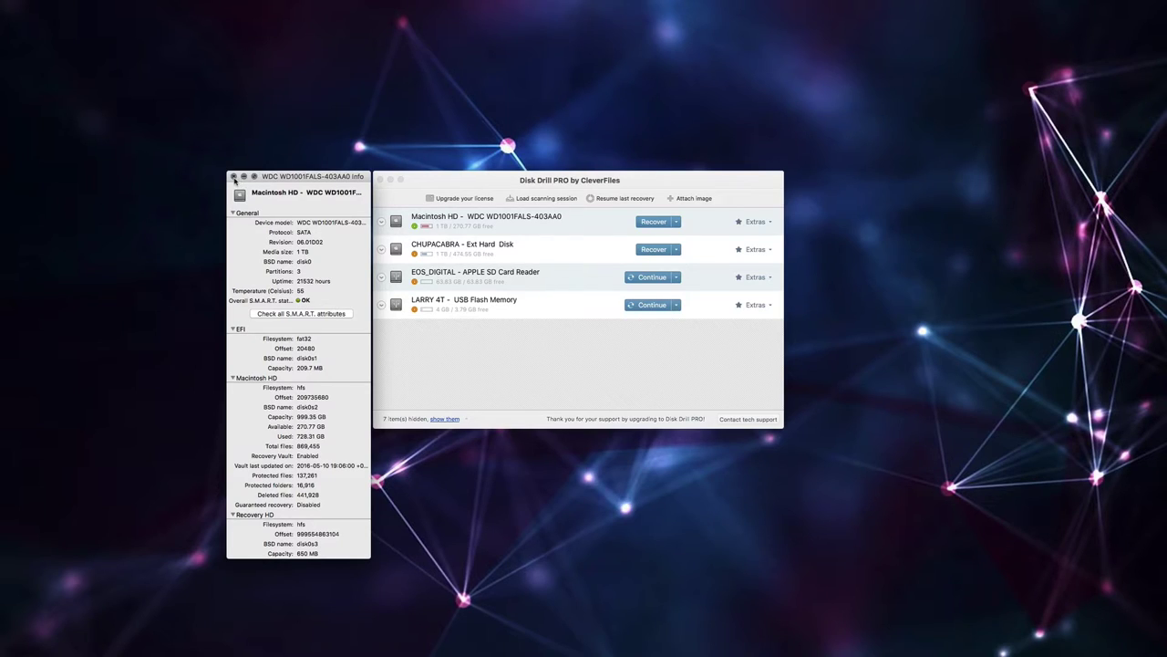
pyautogui.click(234, 177)
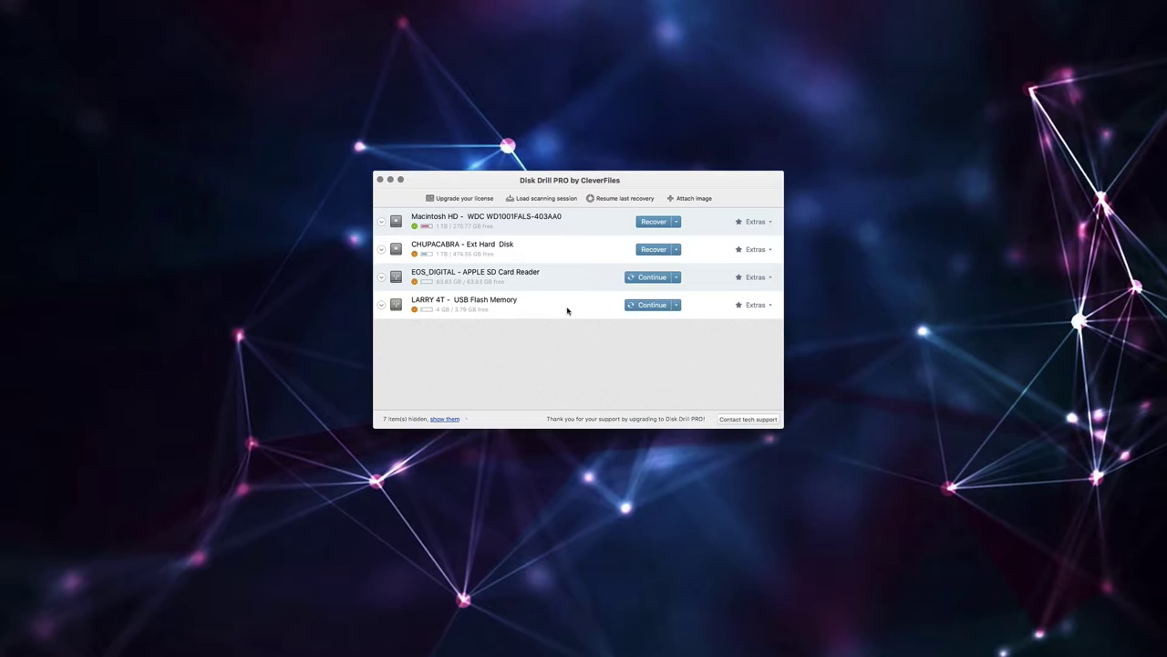
# - Run all recovery methods on the LARRY 4T flash drive and limit the results to files deleted within the last 1 day
pyautogui.click(676, 305)
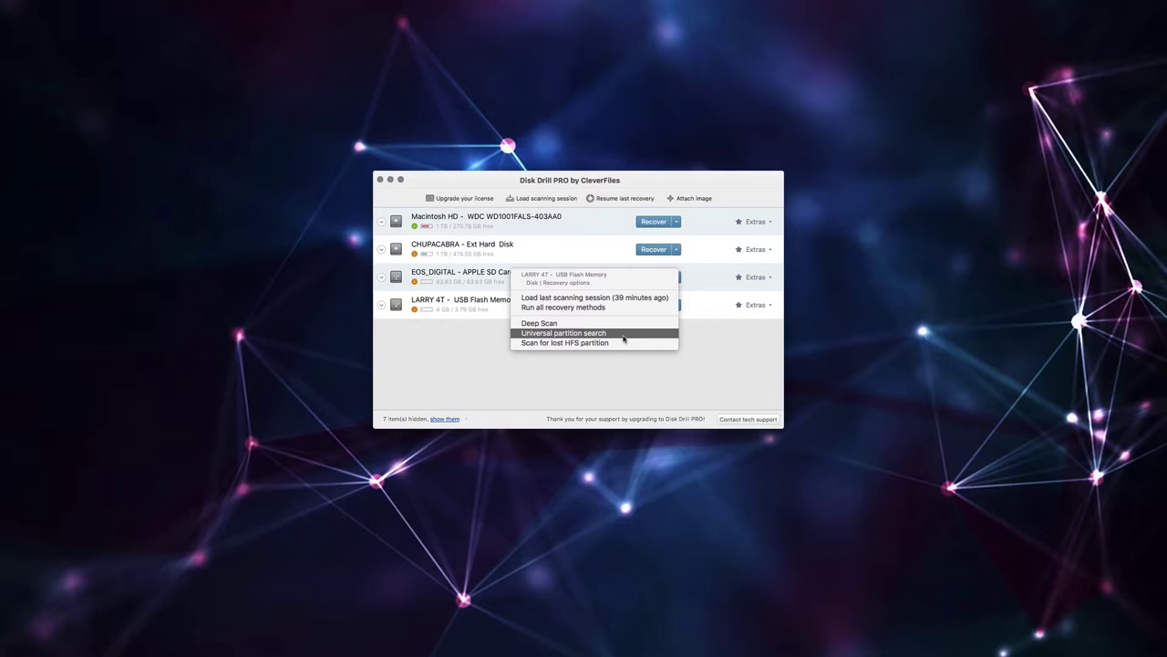
pyautogui.click(602, 346)
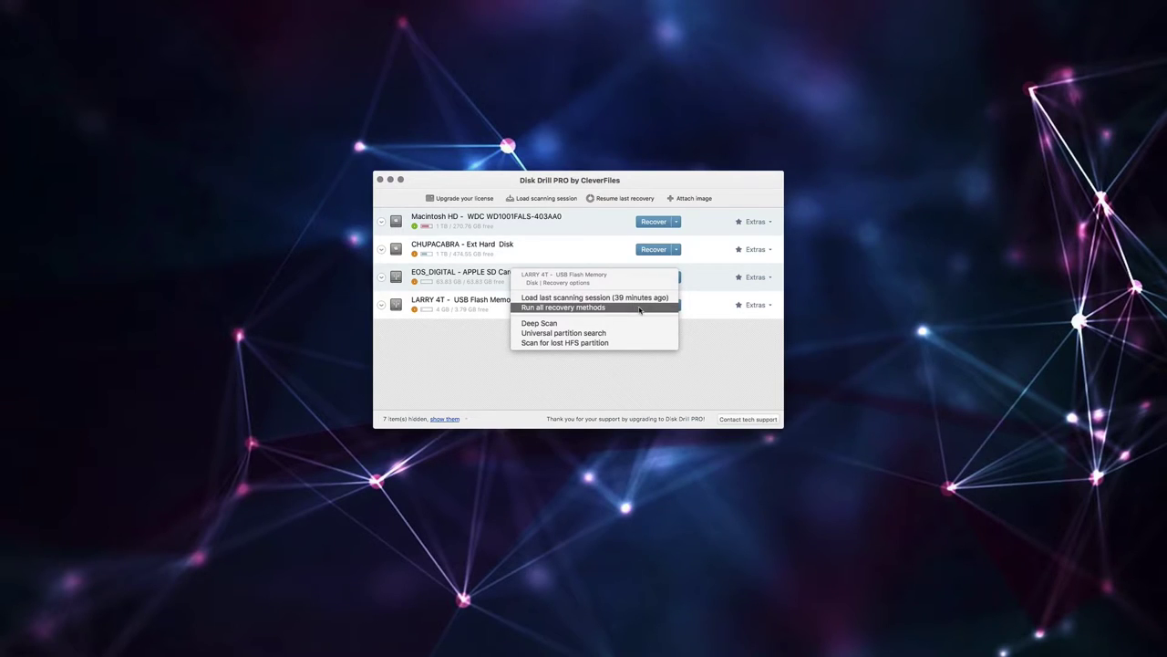
pyautogui.click(638, 309)
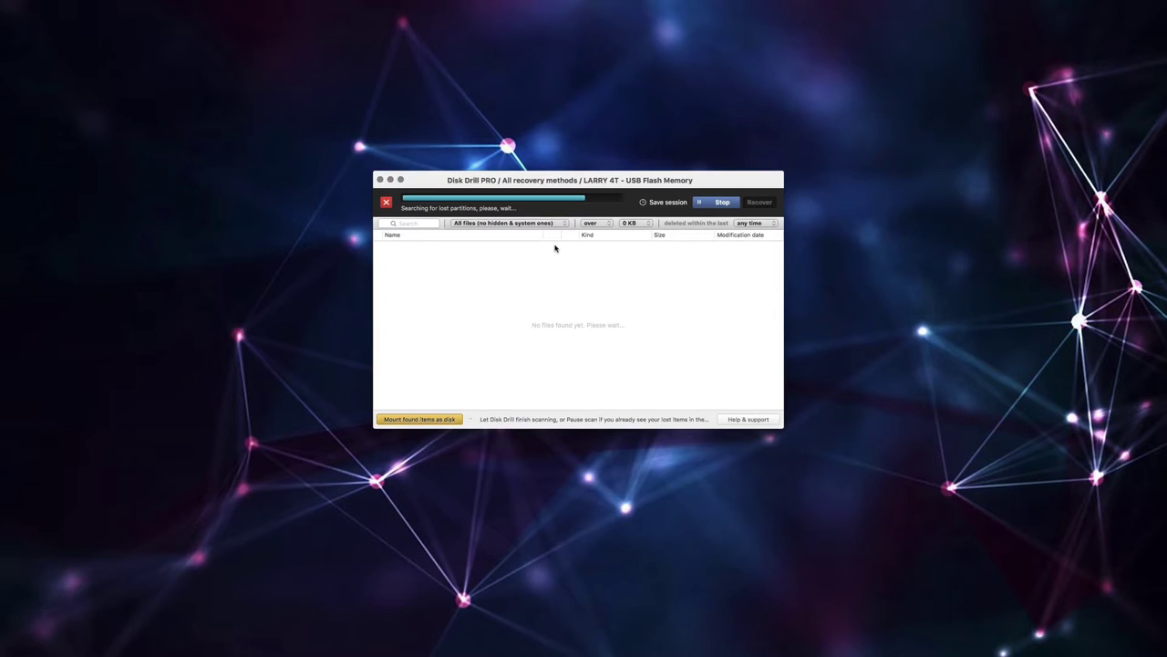
pyautogui.click(772, 226)
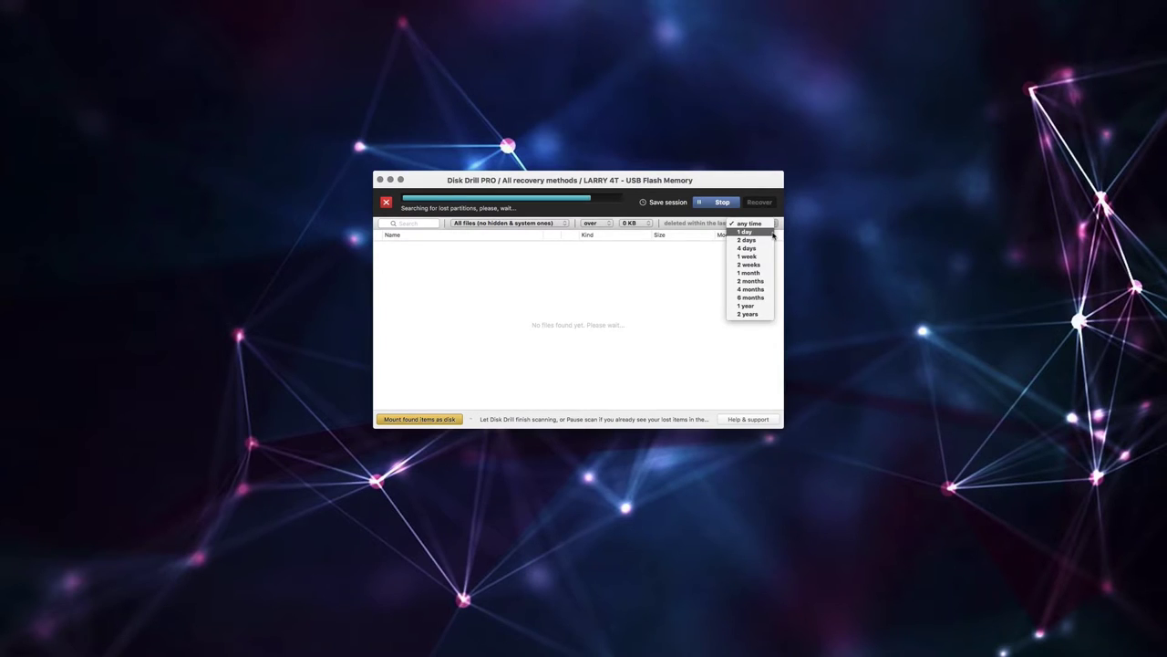
pyautogui.click(768, 233)
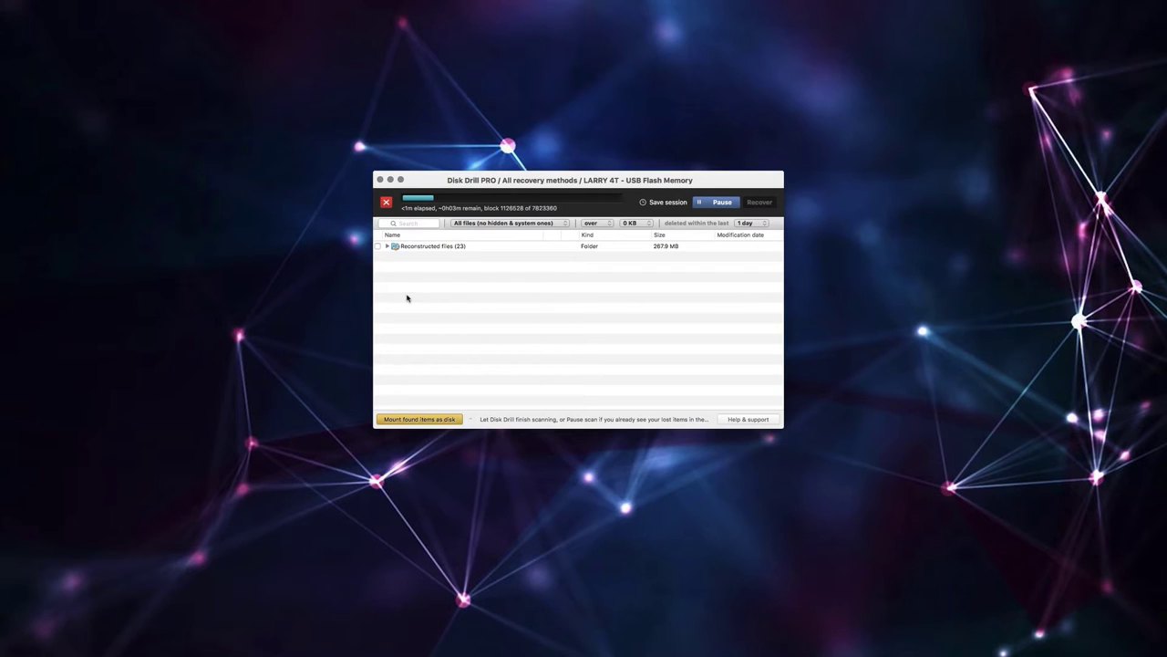
# - Set the deletion-time filter to any time, expand Reconstructed files and select its Pictures folder
pyautogui.click(745, 223)
pyautogui.click(748, 216)
pyautogui.click(387, 246)
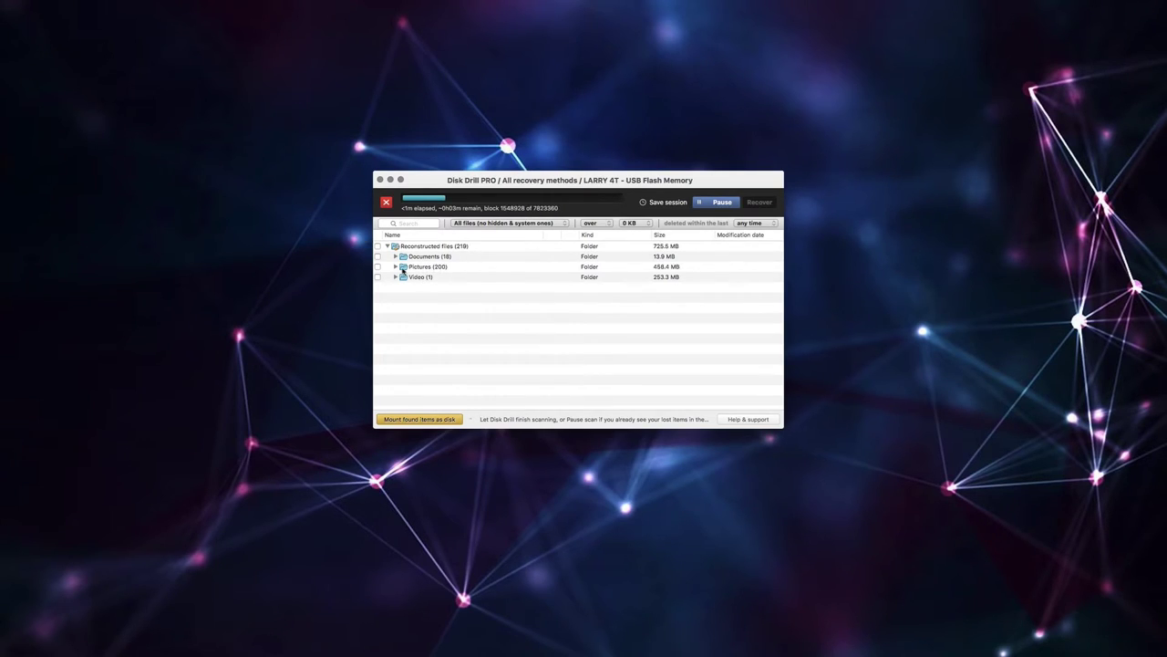
pyautogui.click(445, 267)
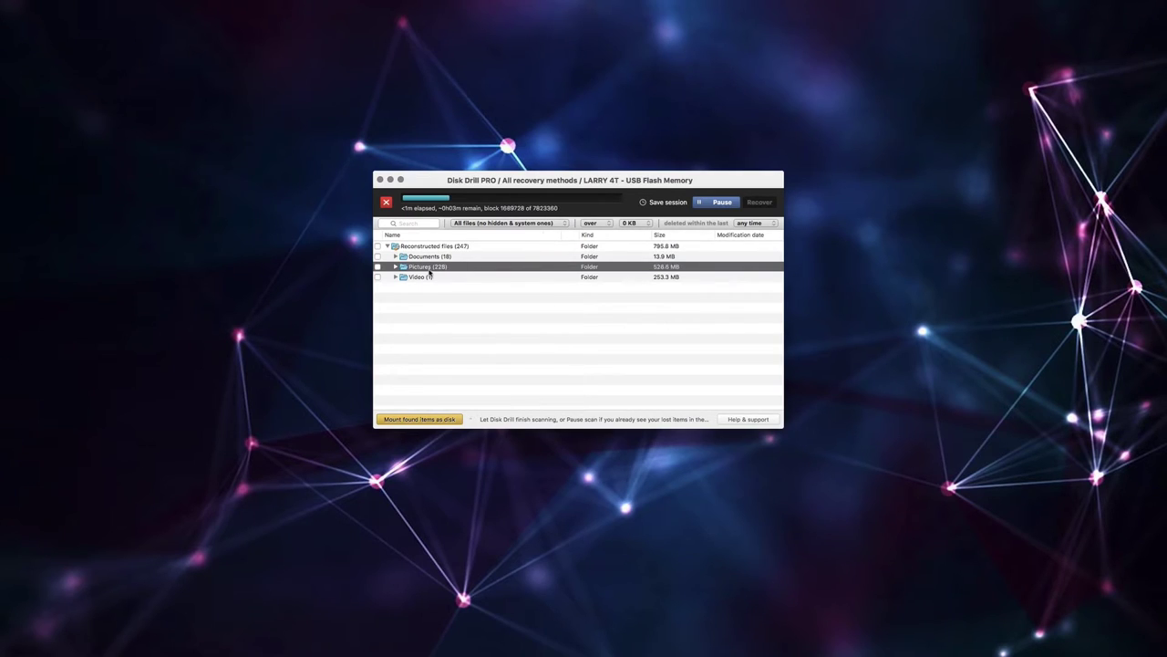
# - Limit the results to files deleted within the last 1 day and expand Reconstructed files down to the Pictures jpg folder
pyautogui.click(757, 224)
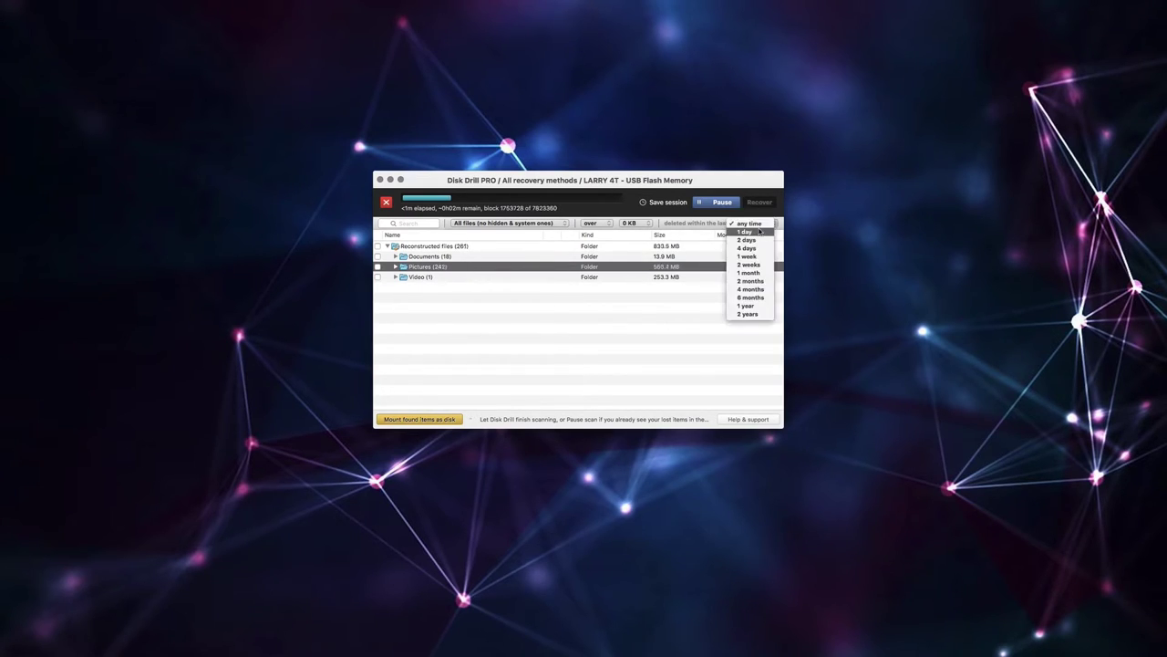
pyautogui.click(759, 233)
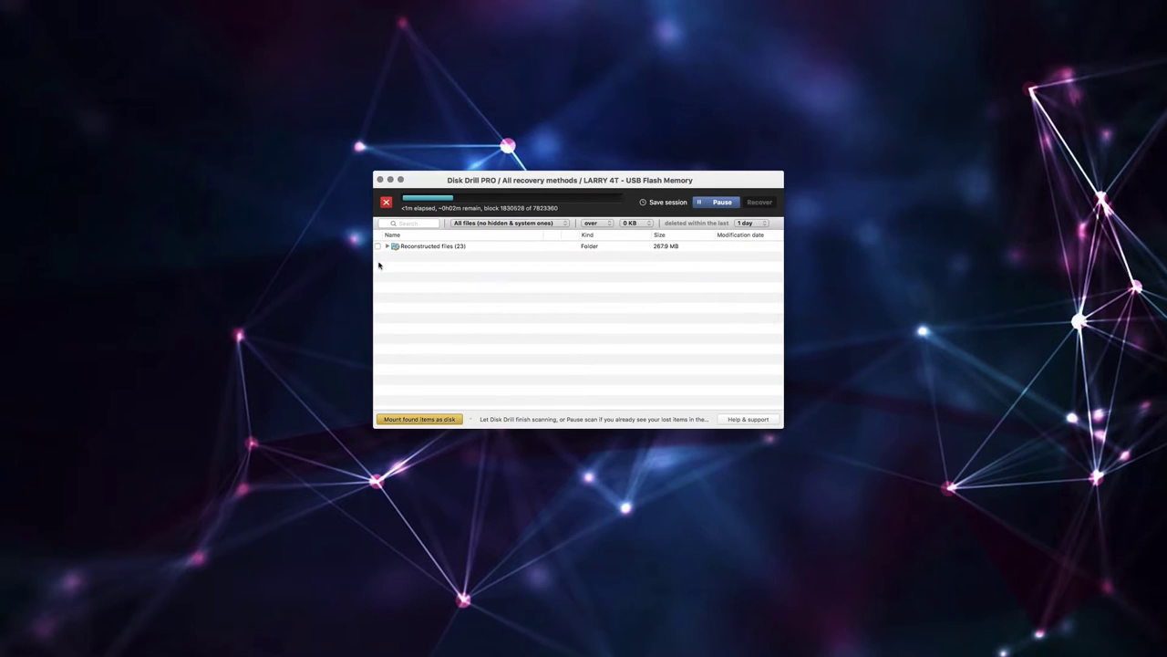
pyautogui.click(387, 247)
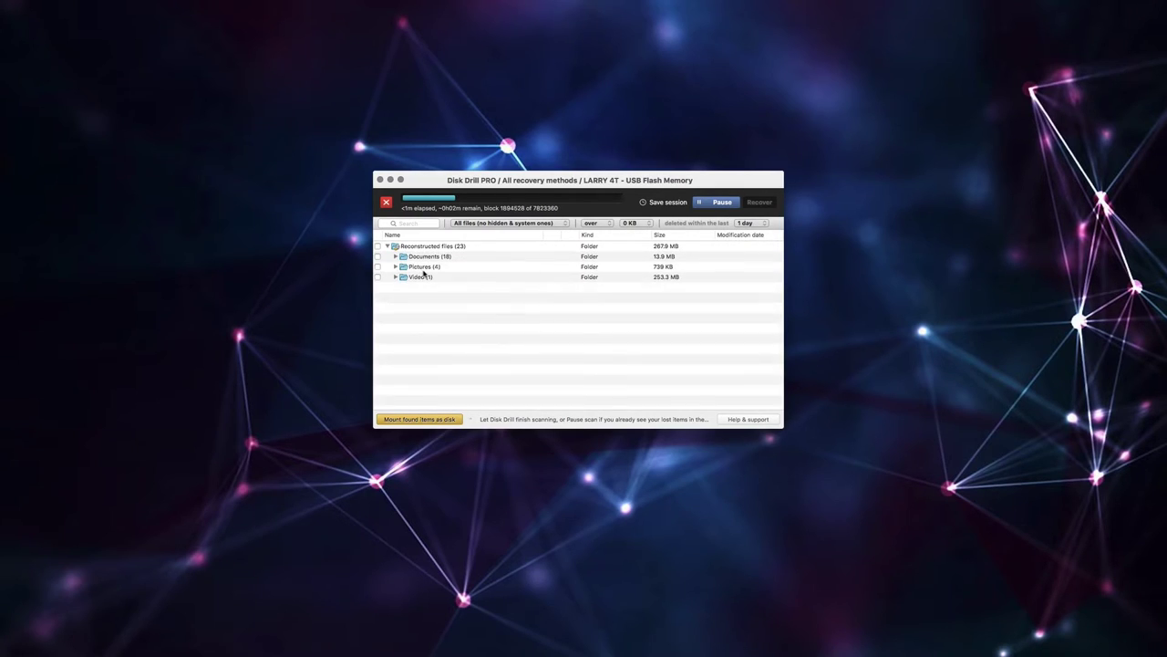
pyautogui.click(395, 266)
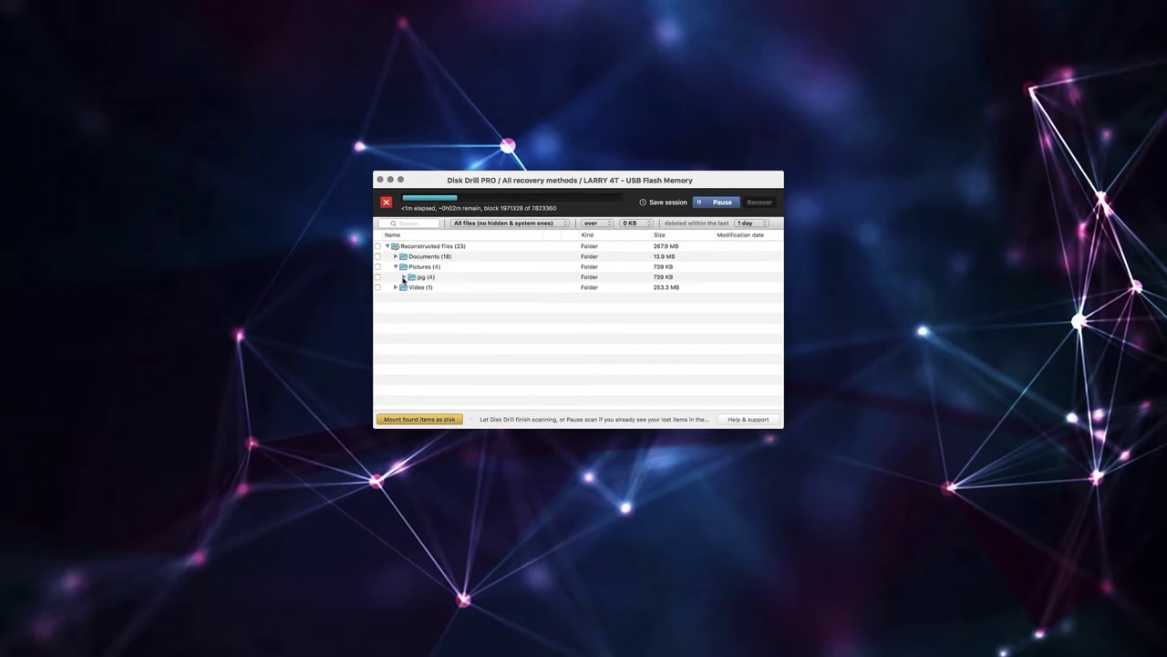
pyautogui.click(405, 277)
# - Preview the found pictures file000092.jpg through file000095.jpg one after another
pyautogui.click(456, 286)
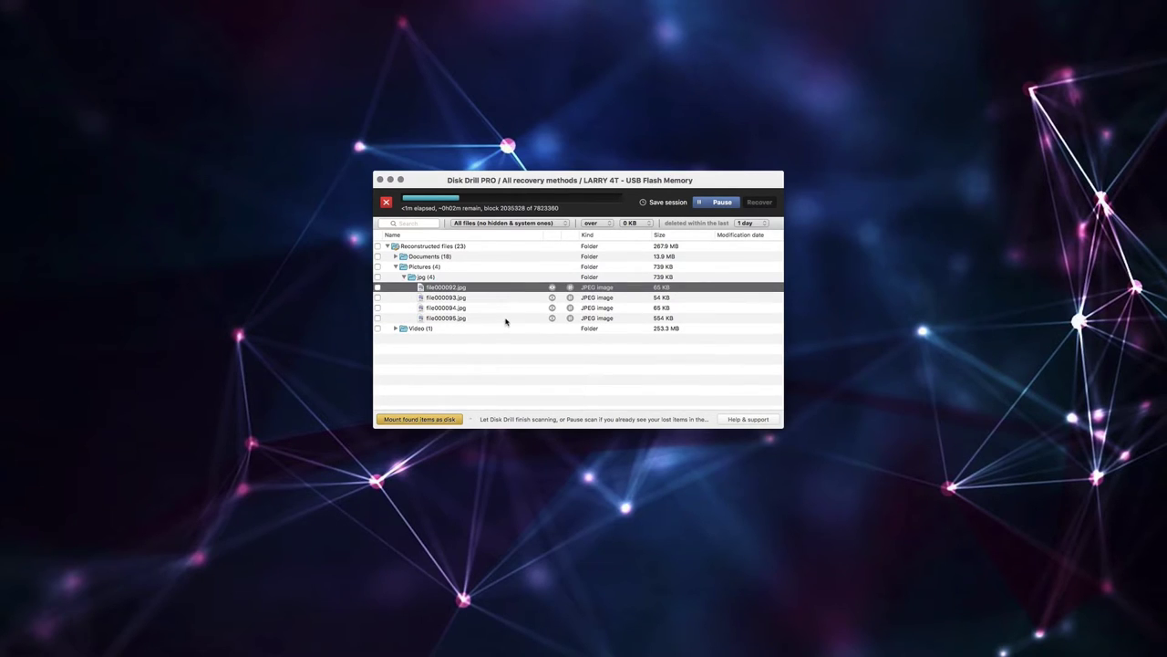
pyautogui.press('space')
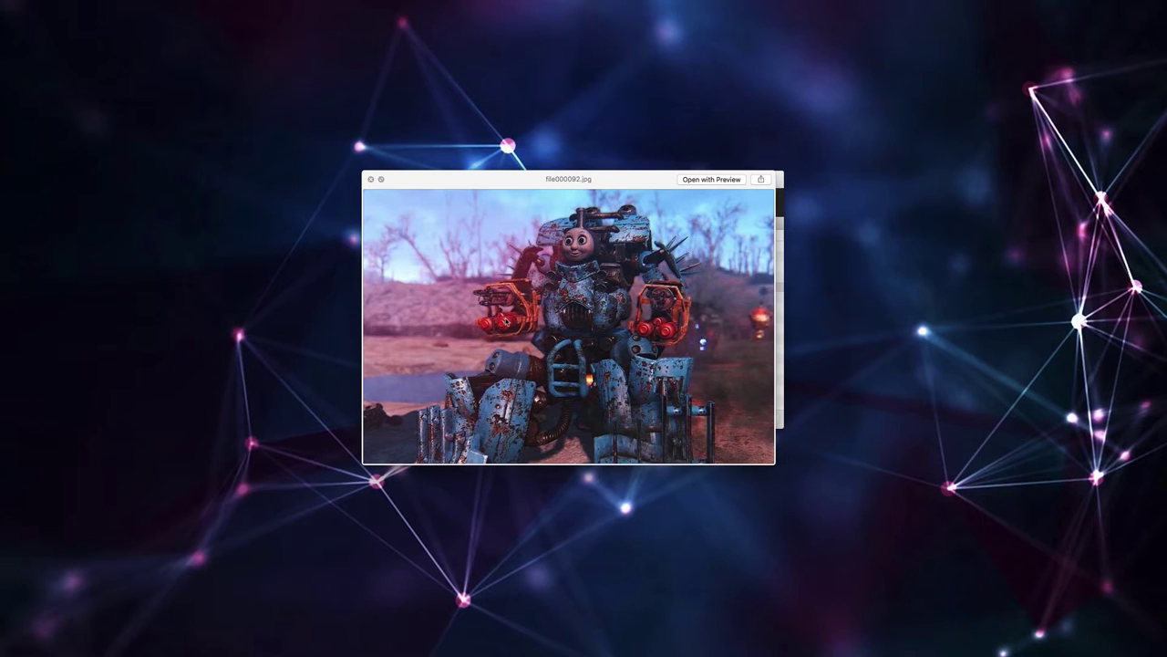
pyautogui.press('Down')
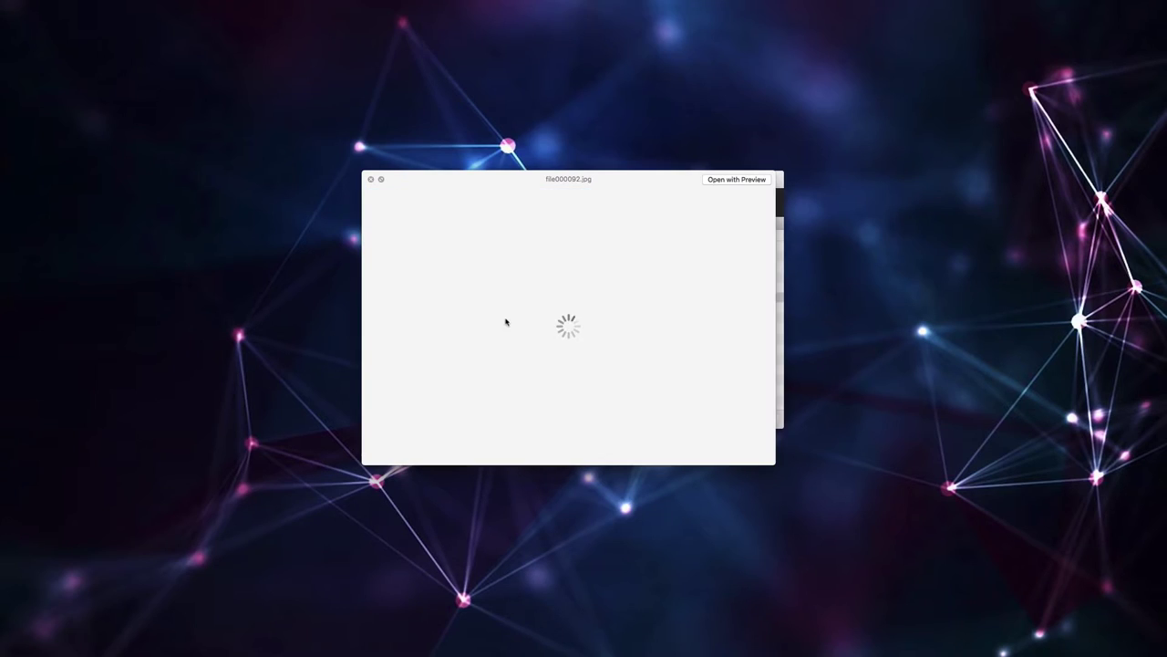
pyautogui.press('Down')
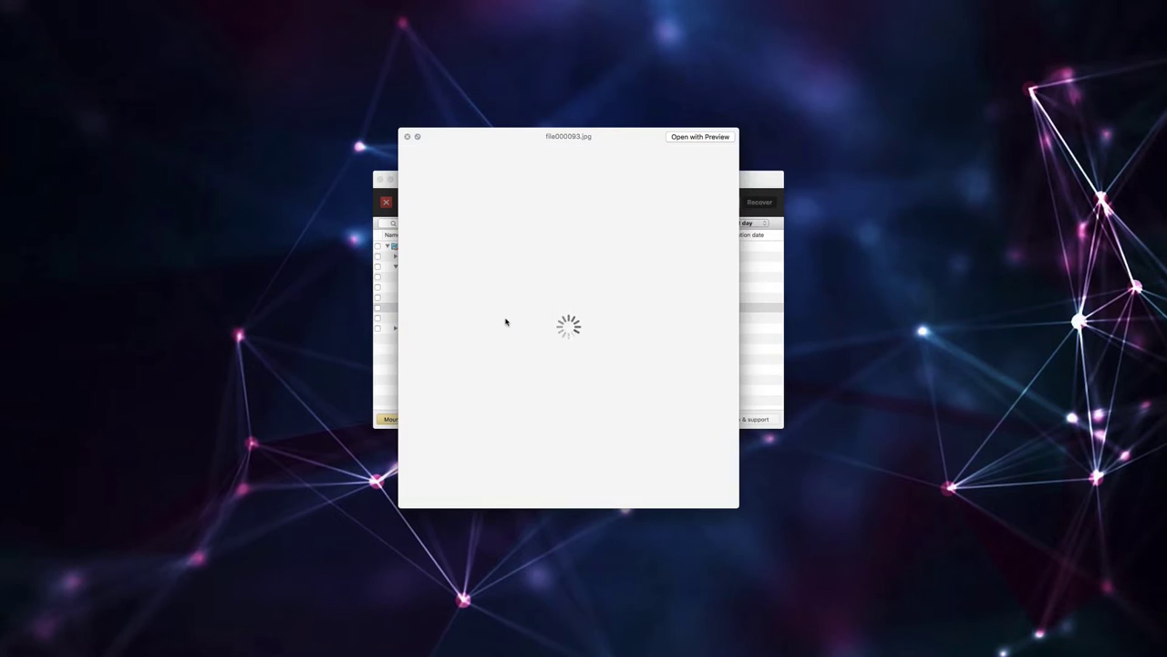
pyautogui.press('Down')
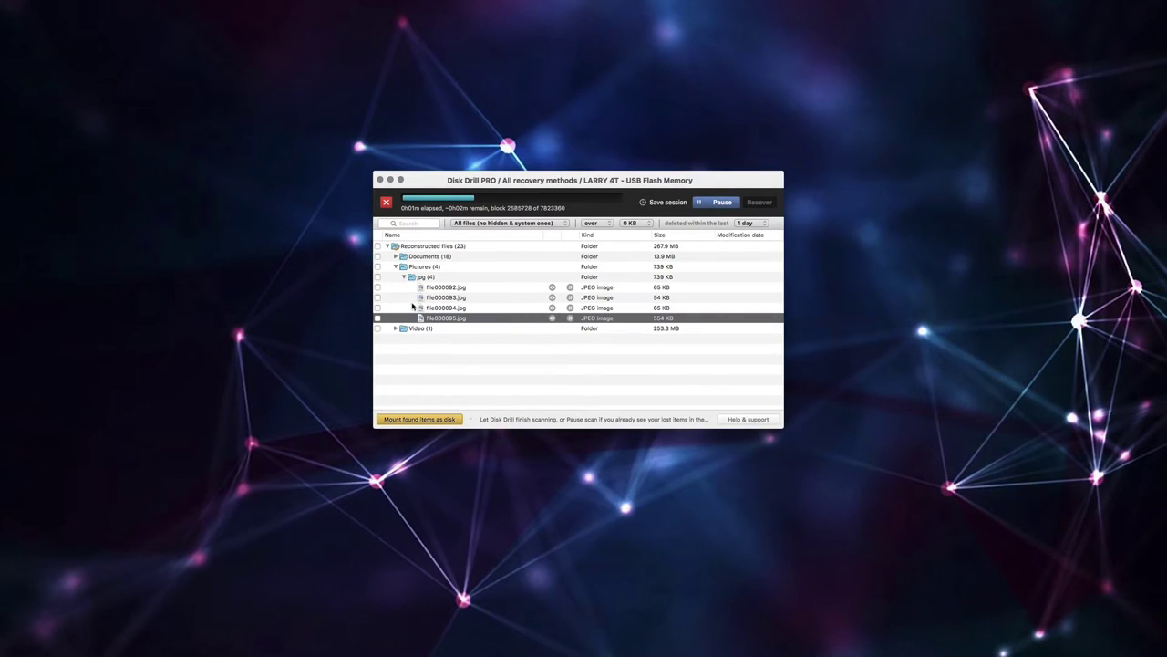
# - Expand the Video and mp4 folders and preview file000000.mp4, skipping well ahead in the clip before pausing and closing it
pyautogui.click(396, 328)
pyautogui.click(421, 338)
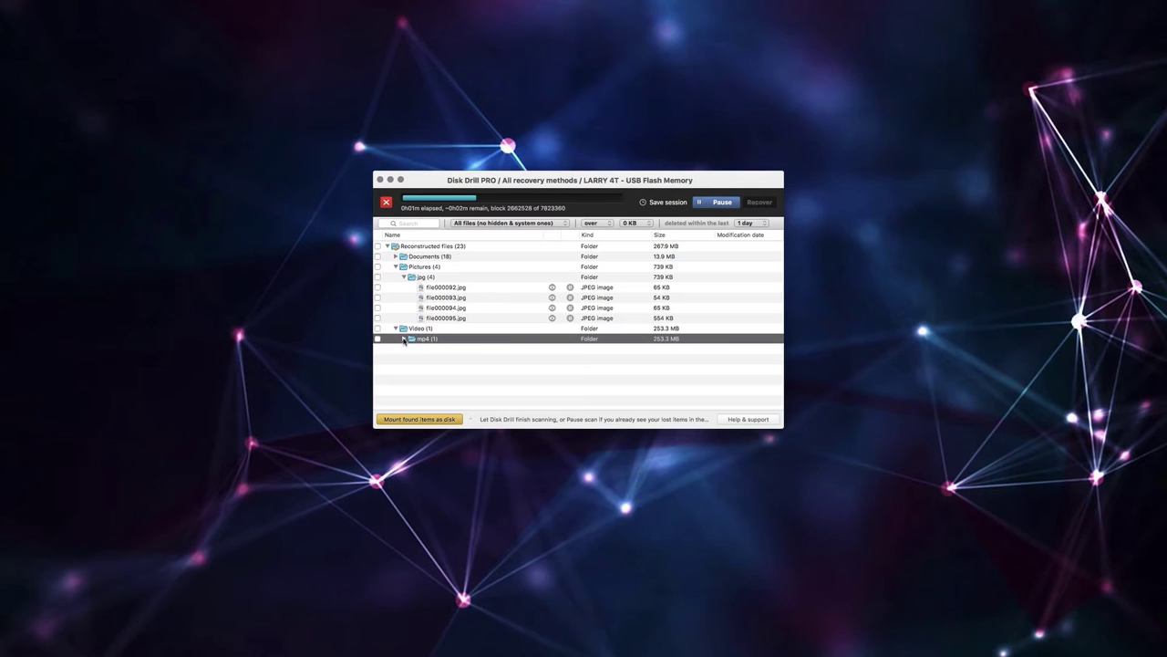
pyautogui.click(404, 338)
pyautogui.click(428, 348)
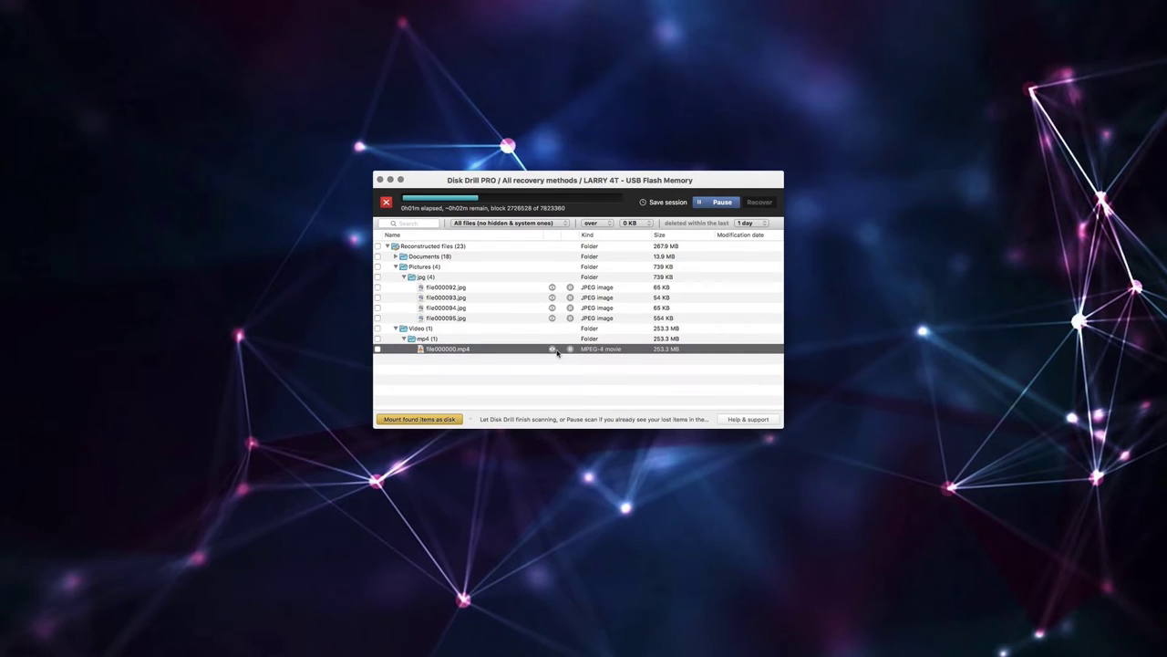
pyautogui.click(551, 349)
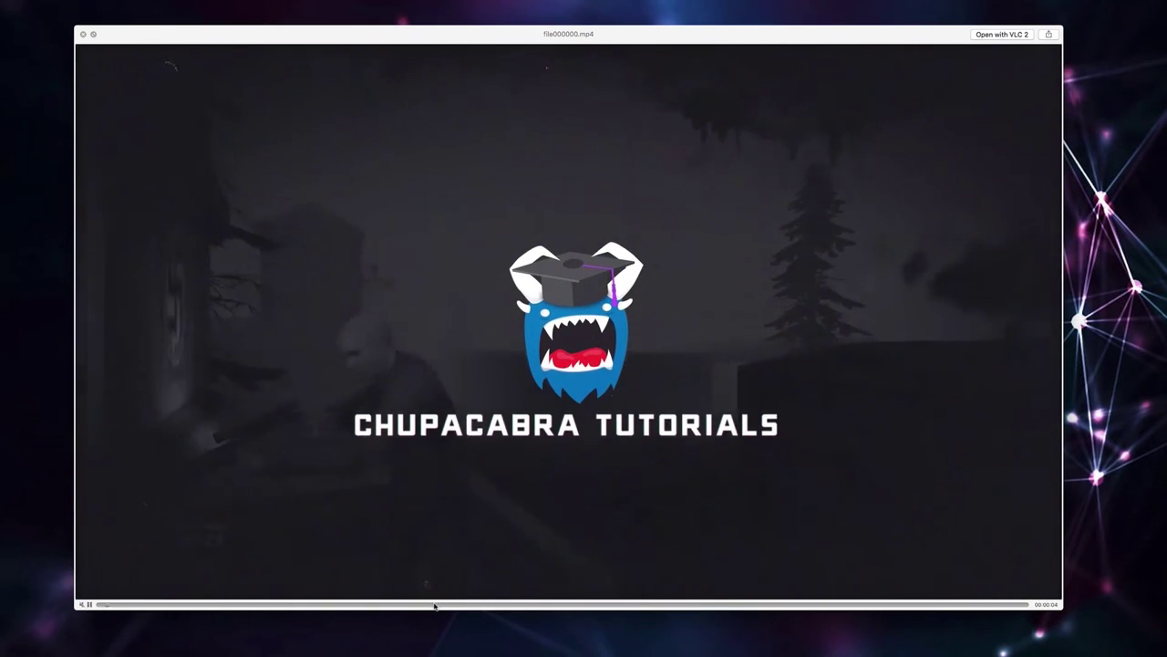
pyautogui.click(496, 605)
pyautogui.moveTo(496, 610); pyautogui.dragTo(878, 607)
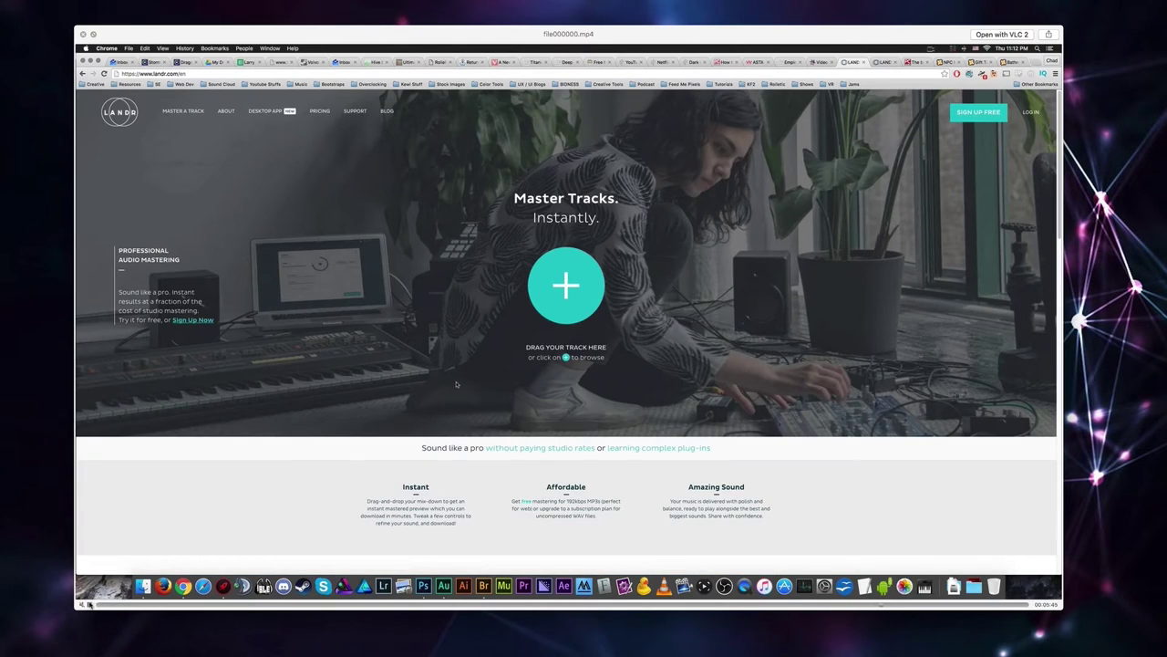
pyautogui.click(89, 604)
pyautogui.press('space')
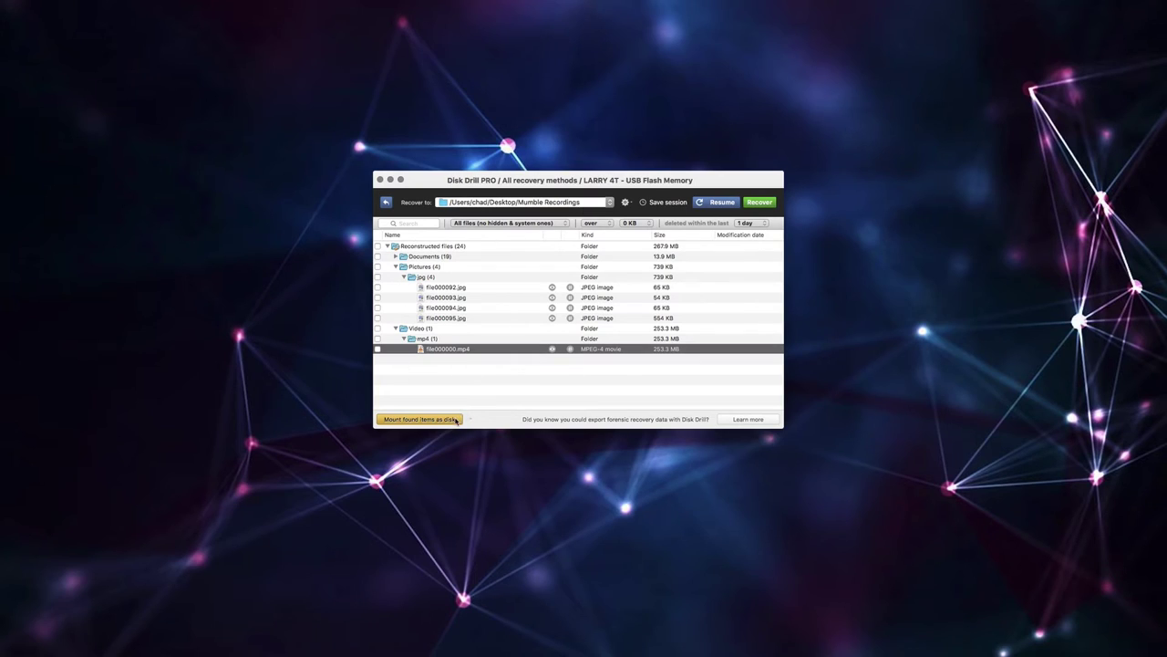
# - Mount the found items as a disk and open the Pictures folder in its Reconstructed files
pyautogui.click(451, 420)
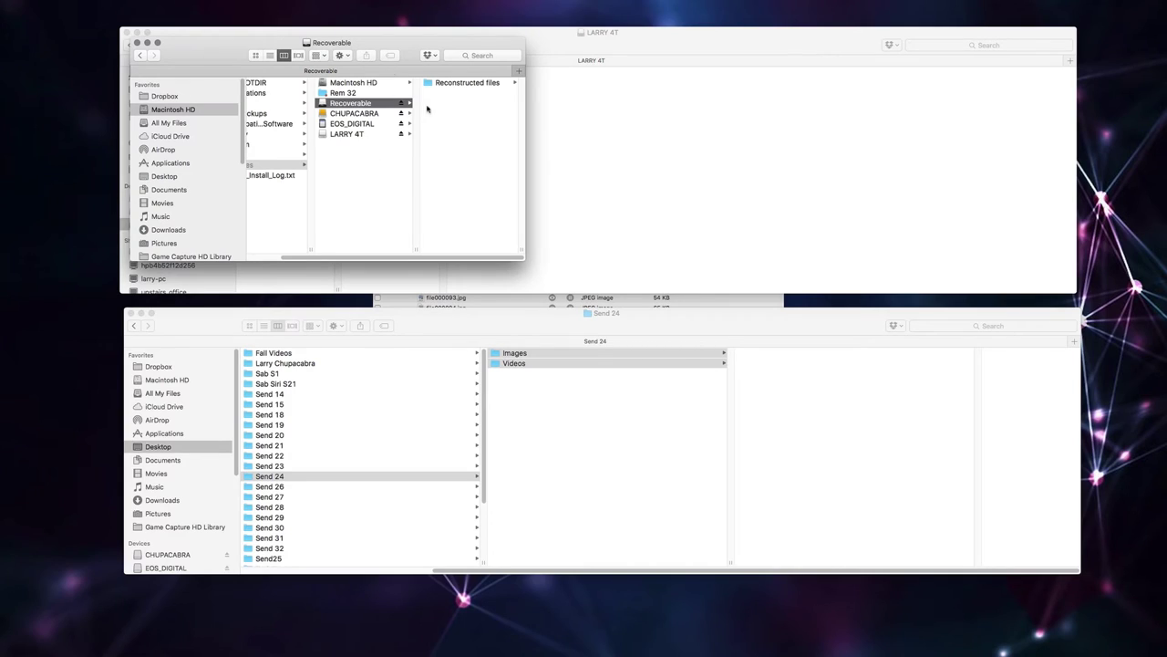
pyautogui.click(454, 84)
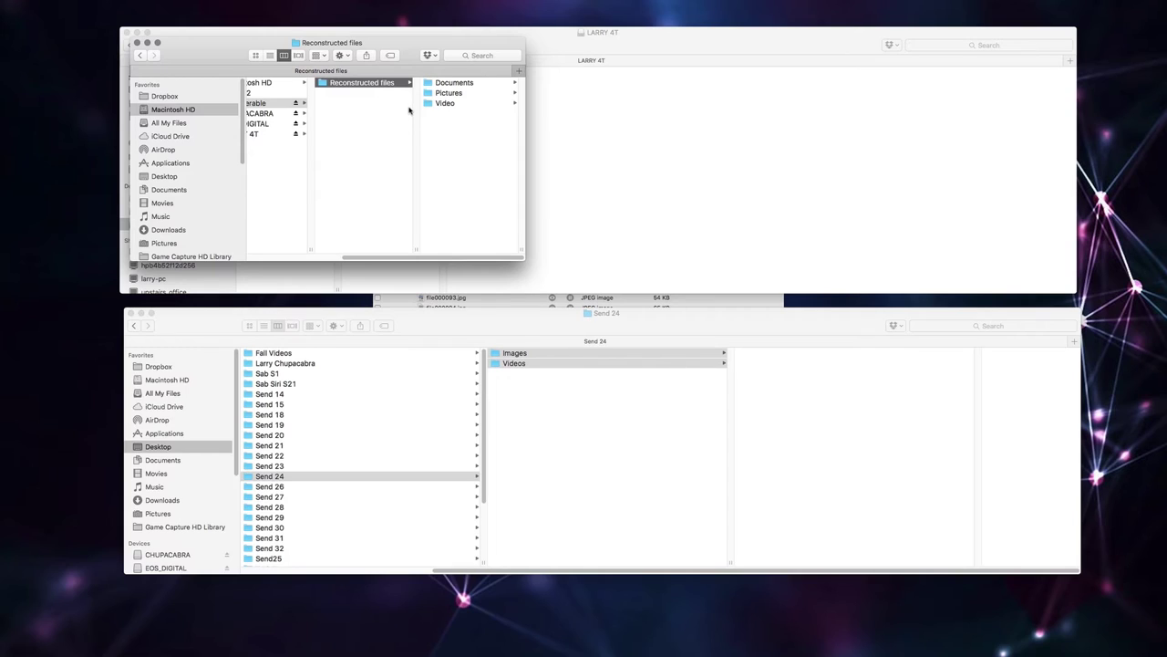
pyautogui.click(452, 103)
pyautogui.press('Up')
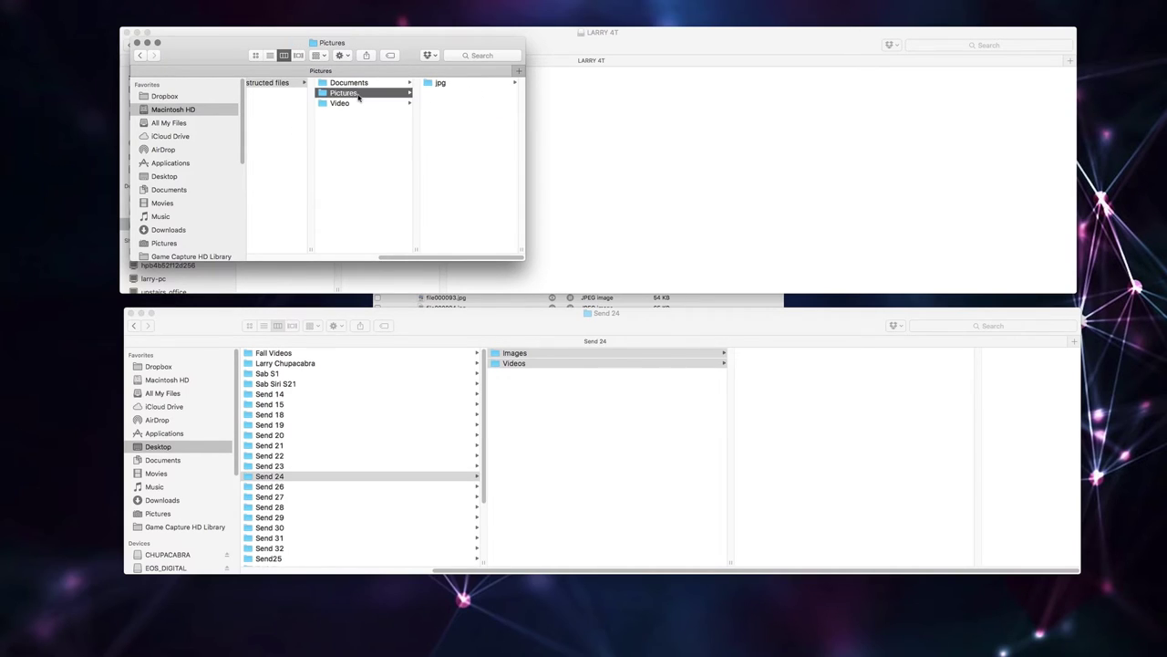
# - Open the jpg folder on the mounted recovery disk and look through its pictures from file000092.jpg to file000095.jpg
pyautogui.click(433, 83)
pyautogui.click(473, 84)
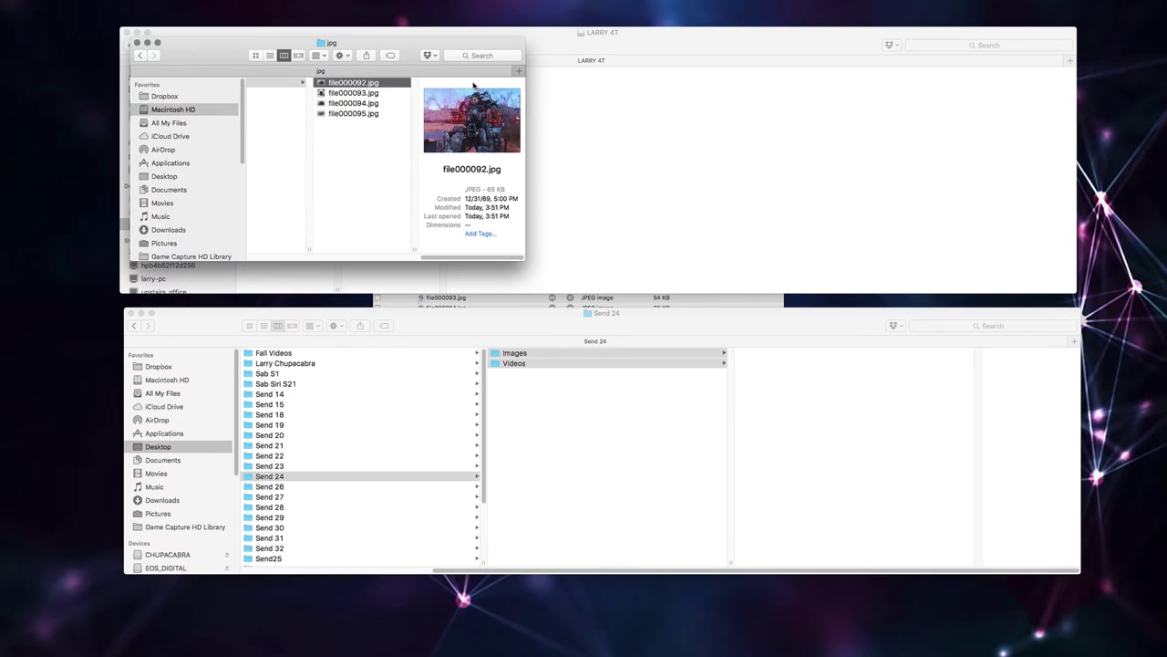
pyautogui.press('Down')
pyautogui.press('Down')
pyautogui.press('Down')
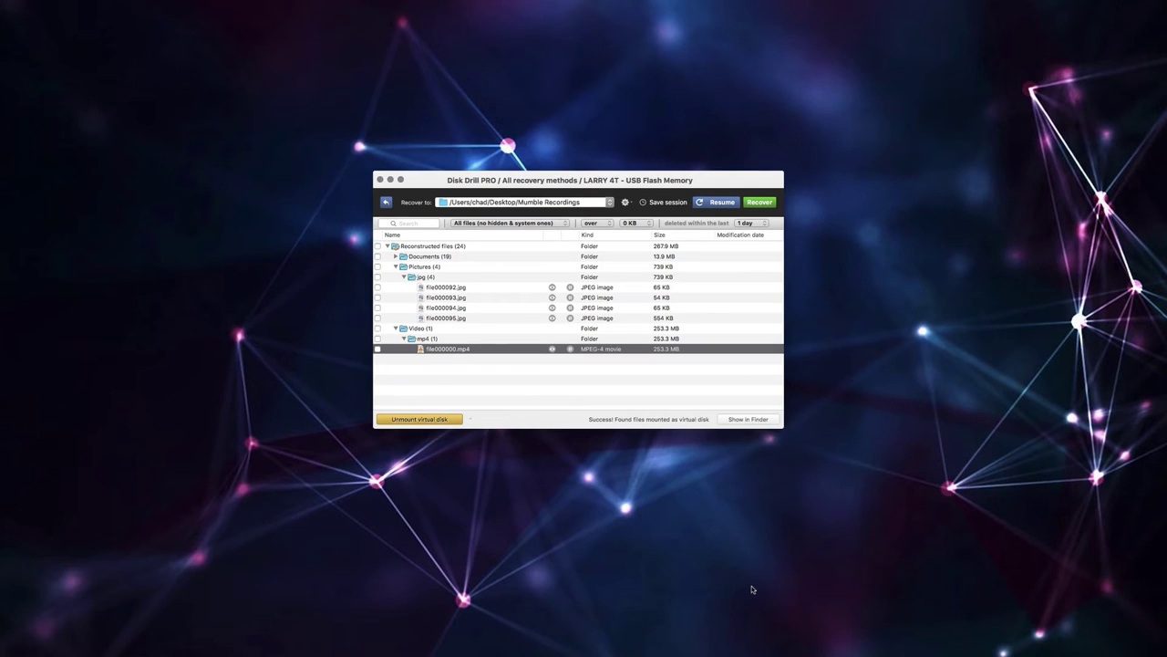
# - In Disk Drill, stop the LARRY 4T recovery, unmounting its scan results, and return to the device list
pyautogui.click(384, 202)
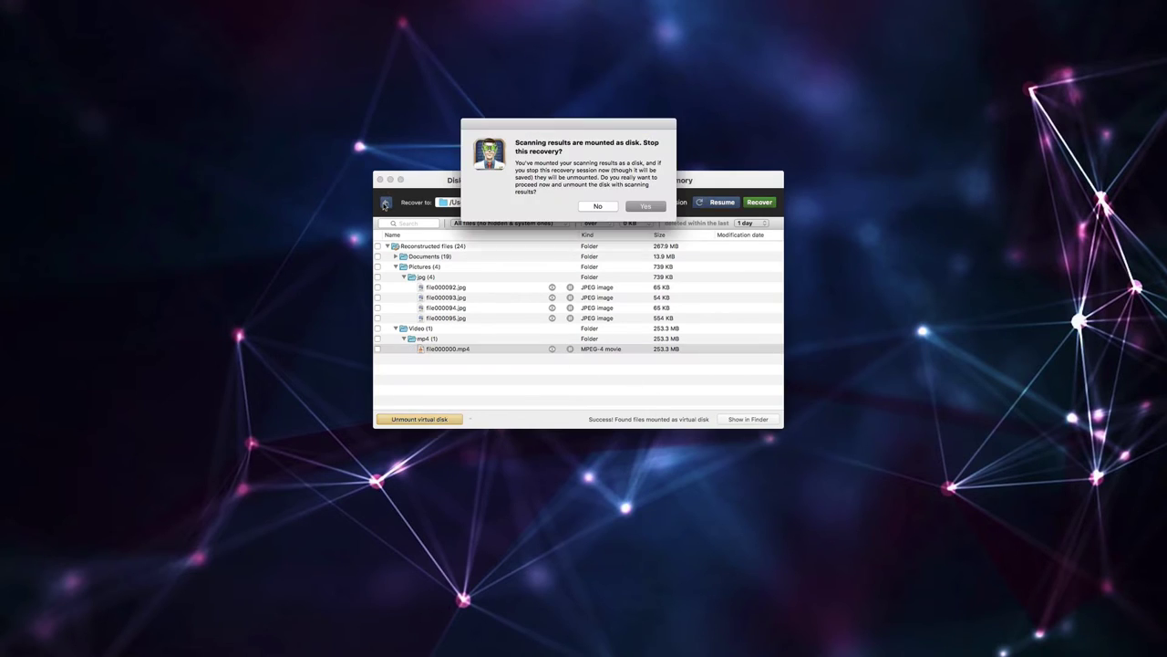
pyautogui.click(639, 208)
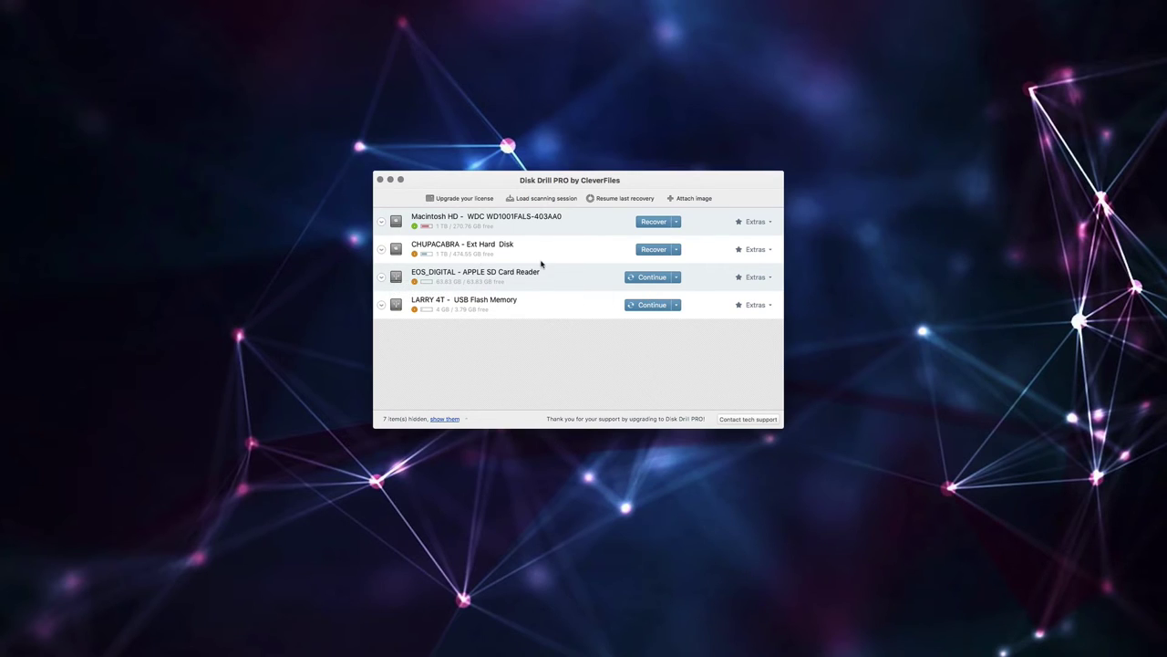
# - Expand Macintosh HD, check its extra options and the volume's data protection settings, and return to the device list
pyautogui.click(574, 232)
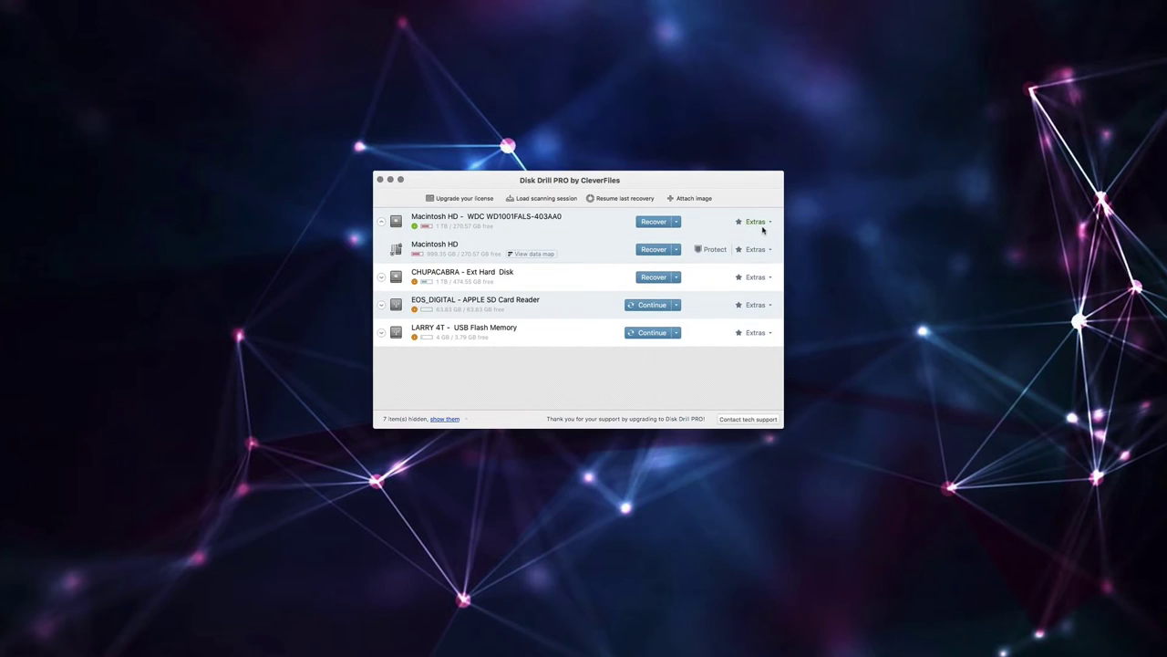
pyautogui.click(753, 222)
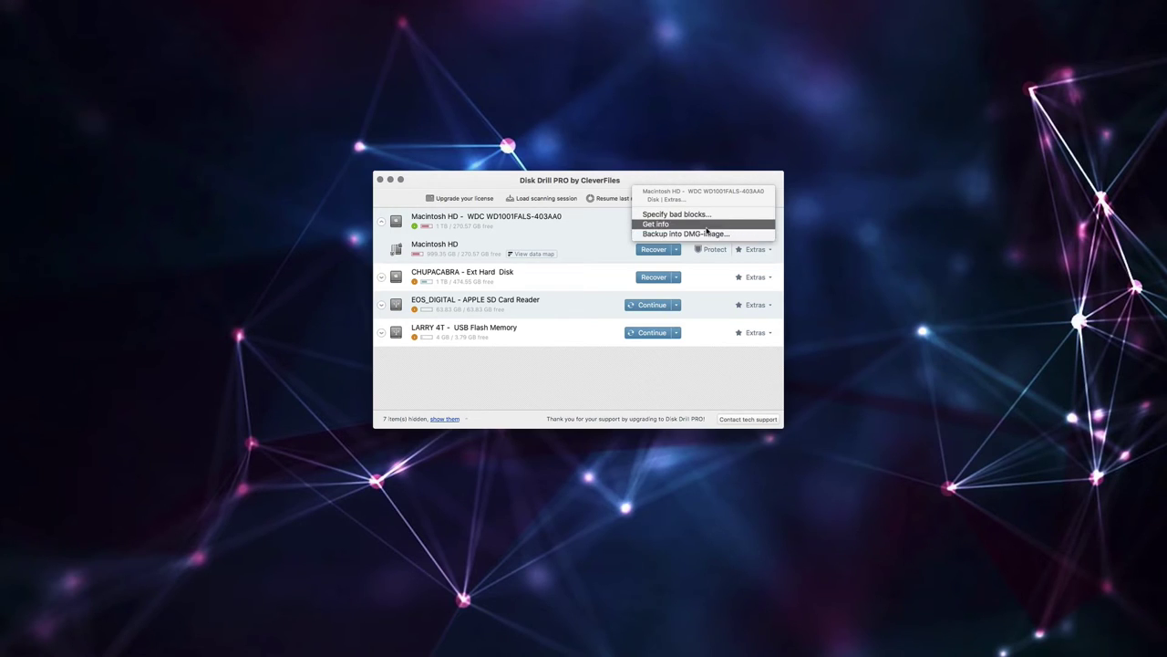
pyautogui.click(551, 234)
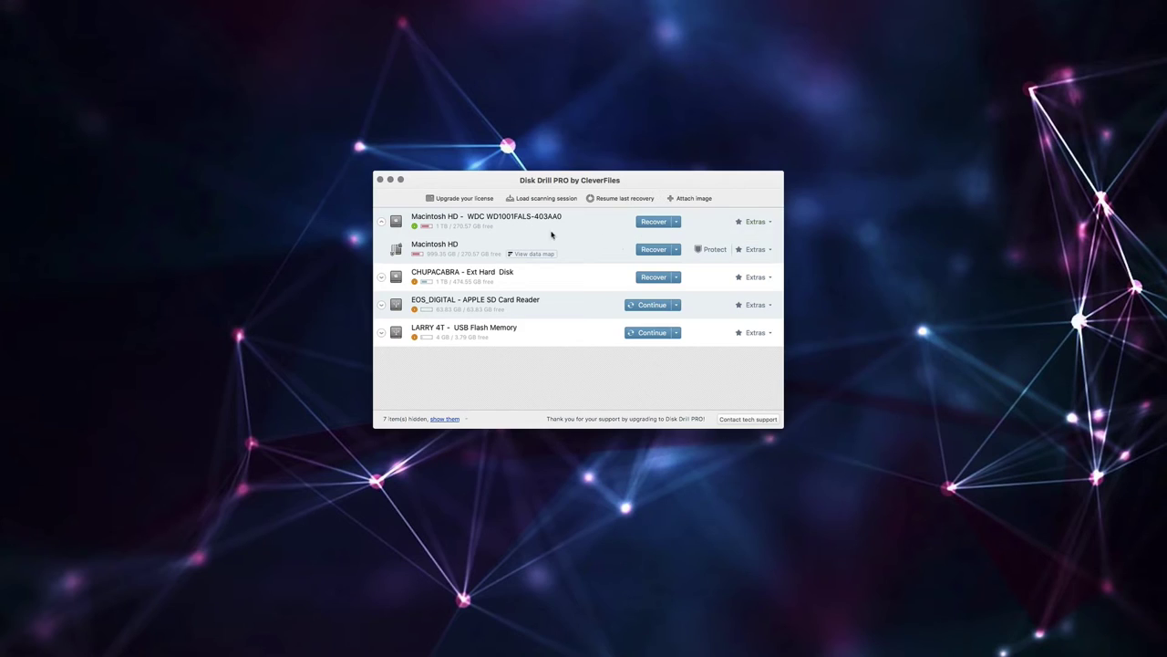
pyautogui.click(710, 249)
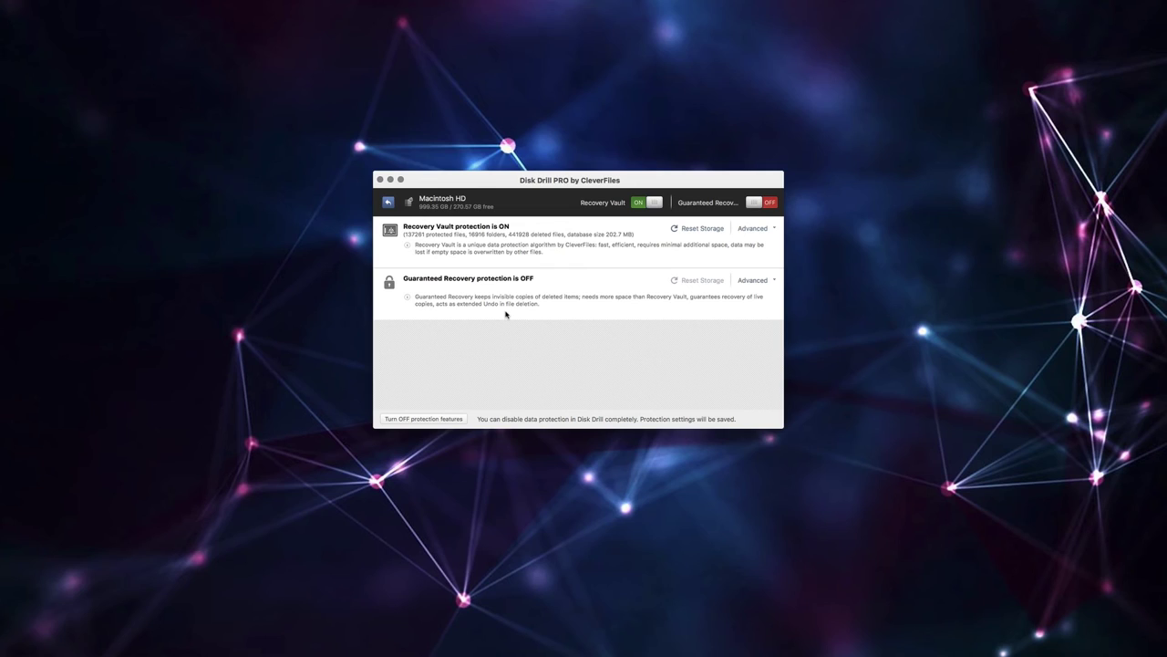
pyautogui.click(387, 202)
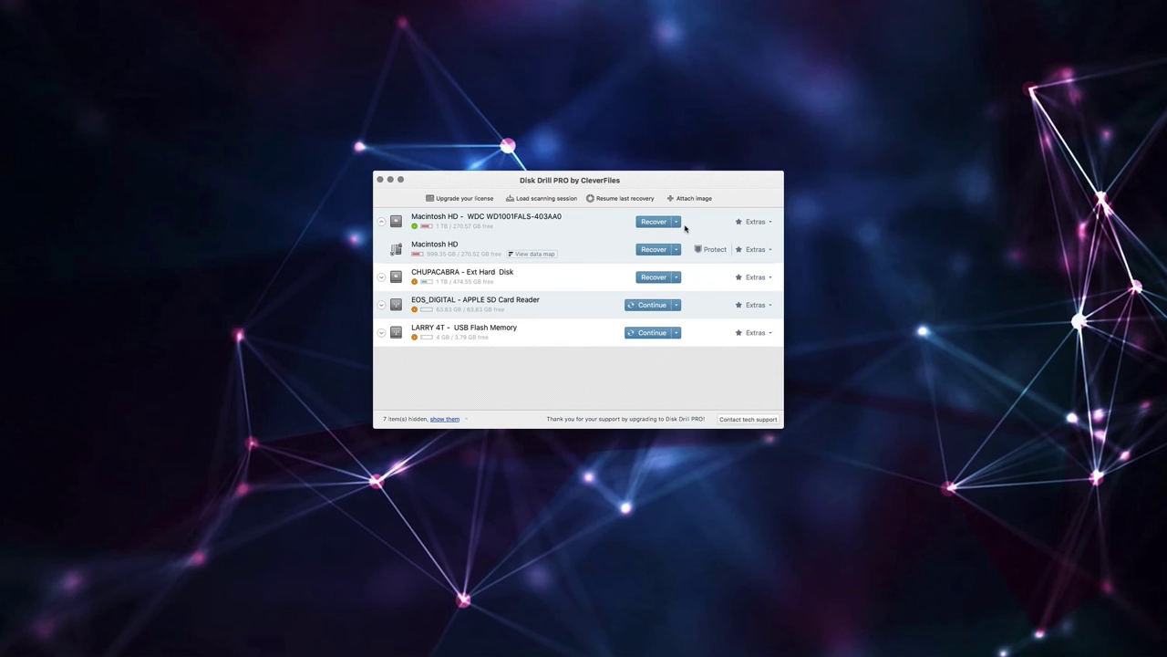
# - Collapse Macintosh HD, check its device information, and show the hidden items in the device list
pyautogui.click(382, 221)
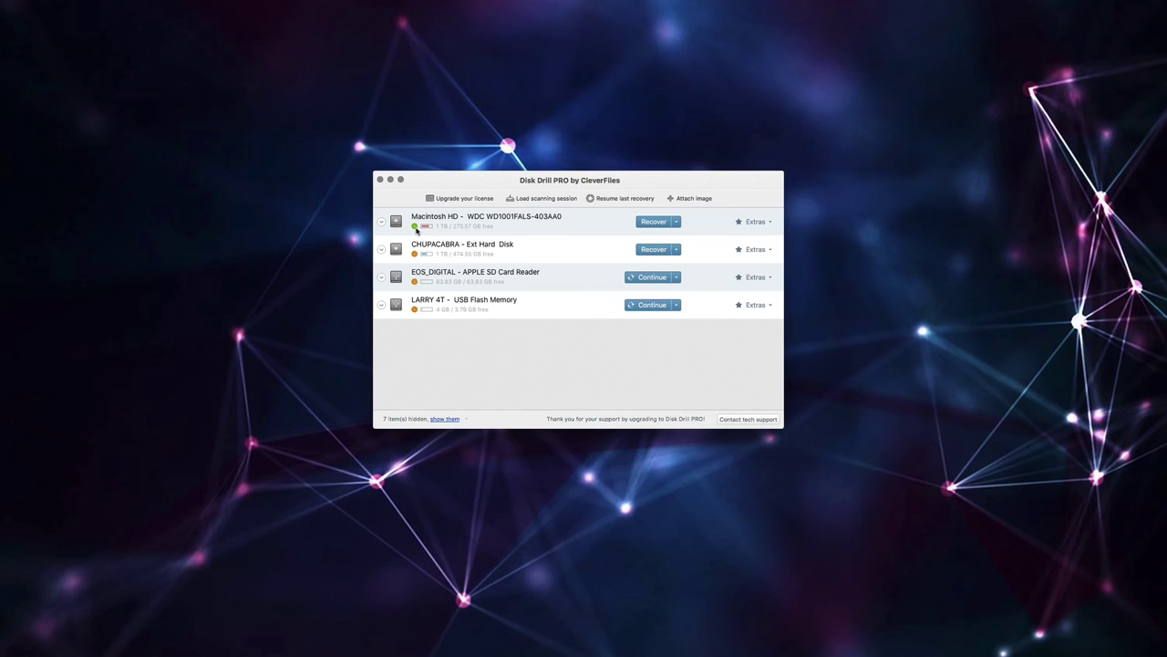
pyautogui.click(555, 215)
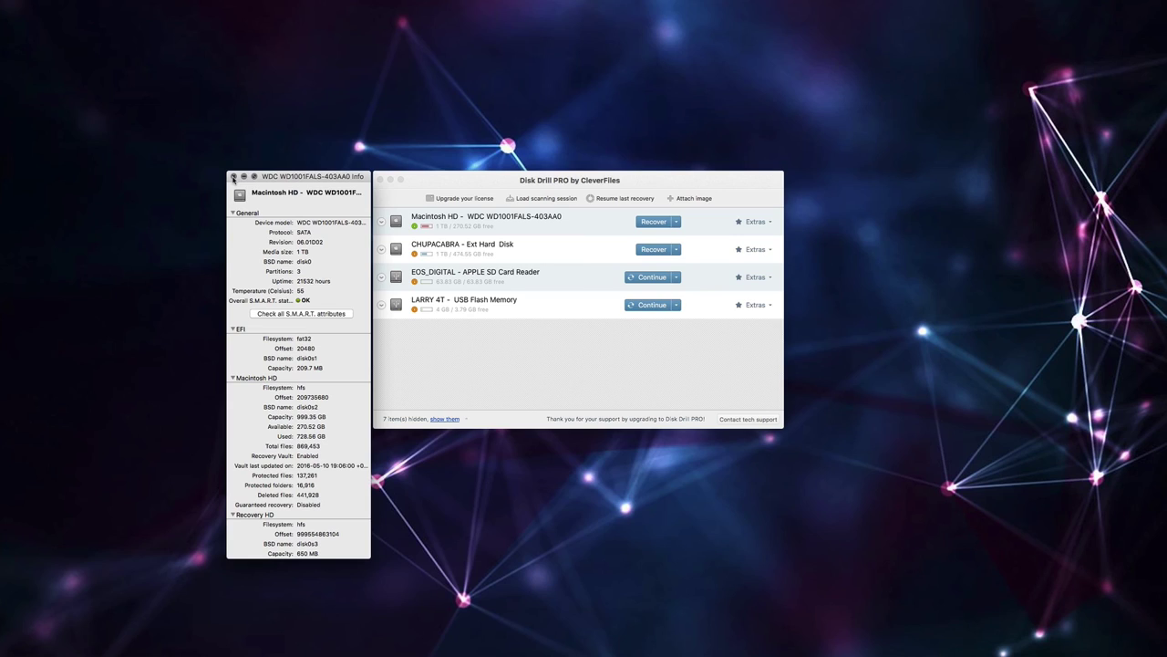
pyautogui.click(233, 177)
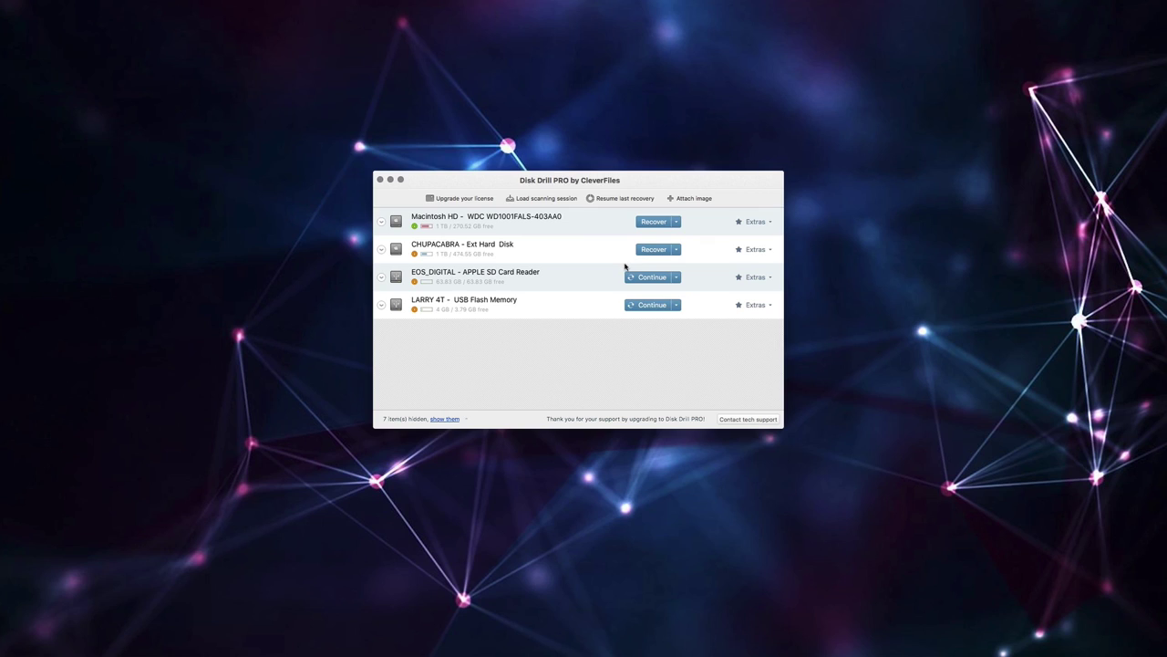
pyautogui.click(444, 418)
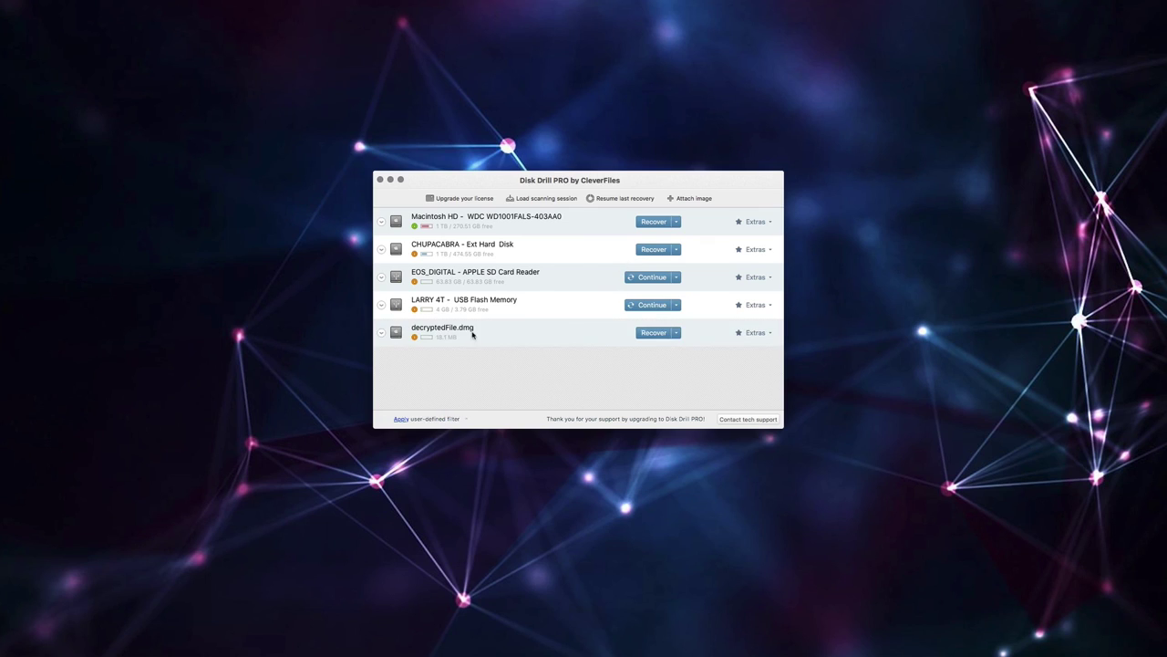